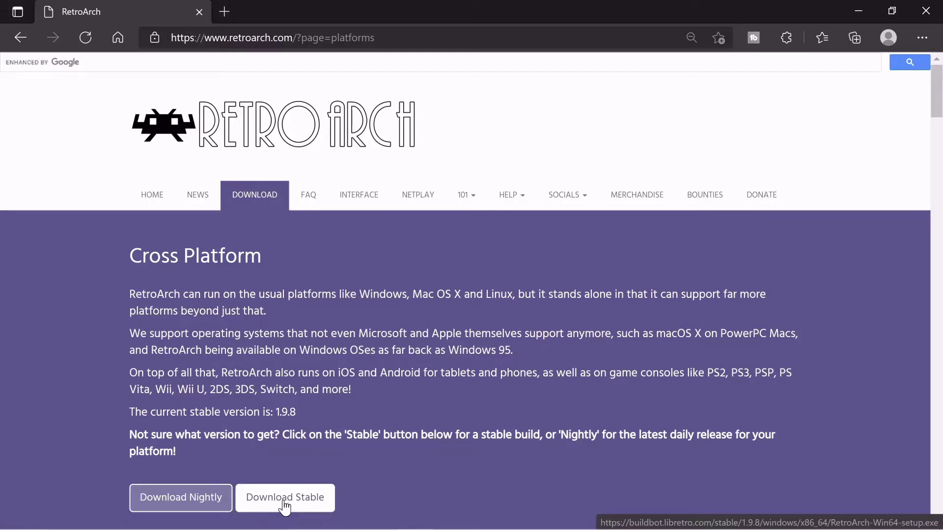
- Download the stable RetroArch Windows installer and keep the blocked file despite the SmartScreen warning
left_click(215, 499)
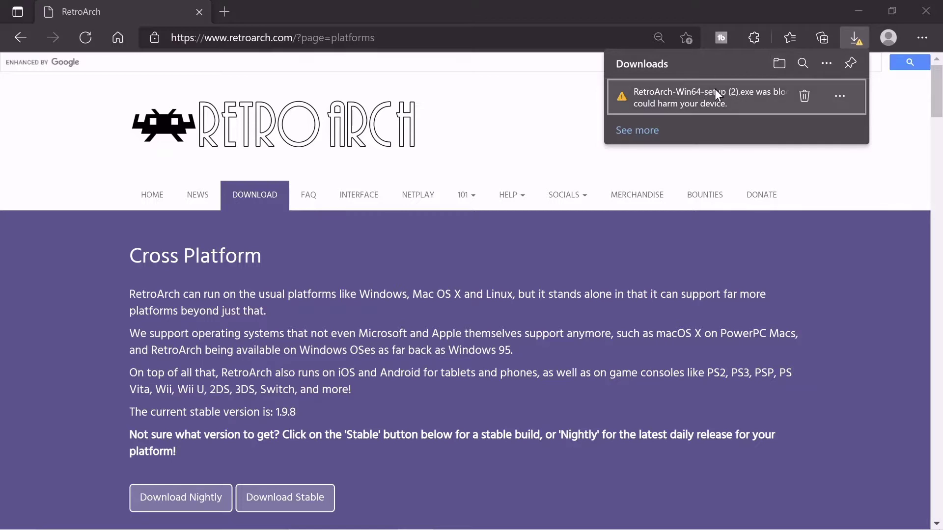
left_click(840, 98)
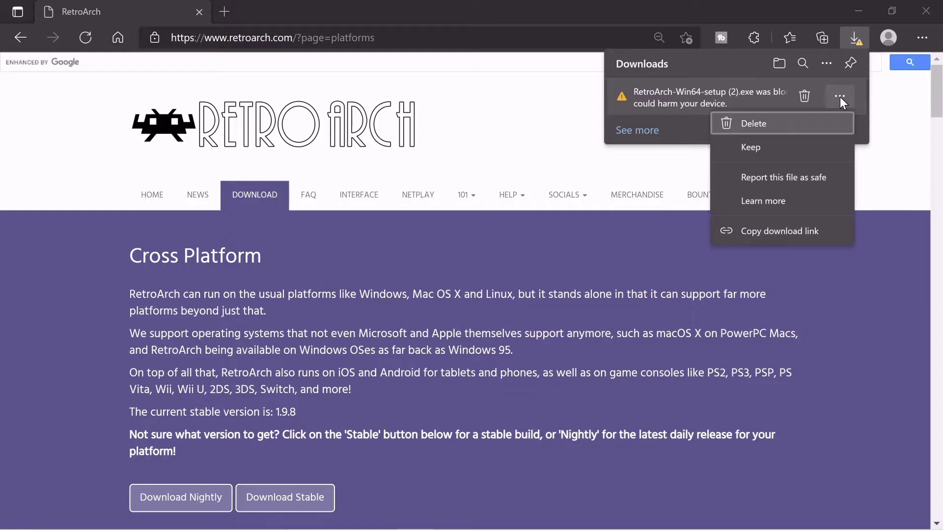
left_click(762, 148)
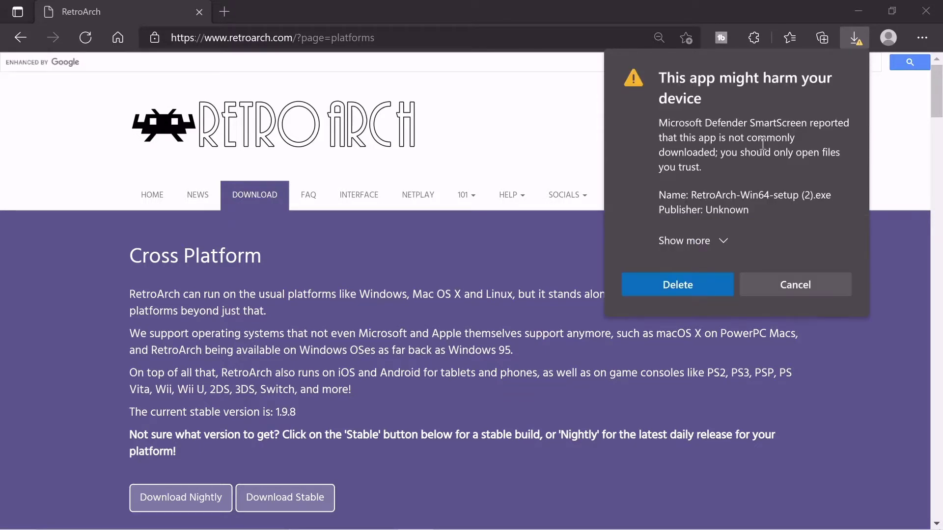
left_click(722, 241)
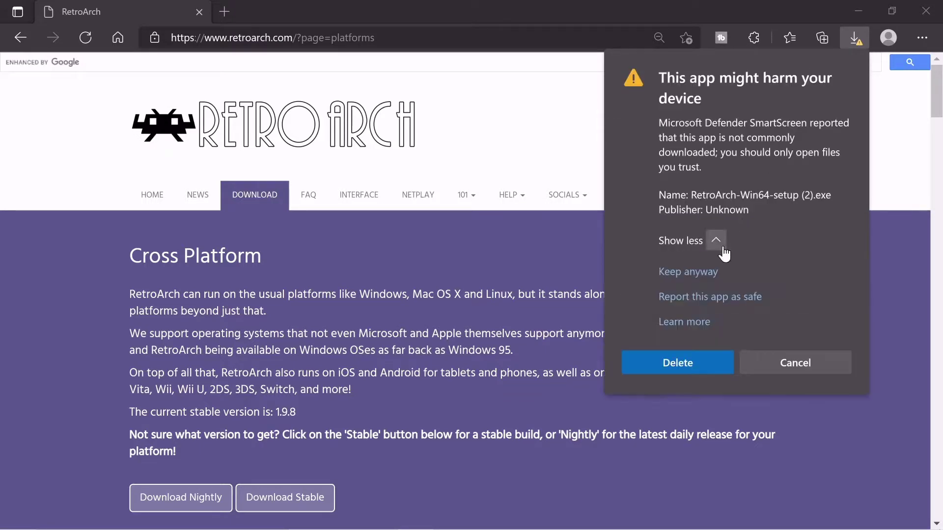
left_click(708, 277)
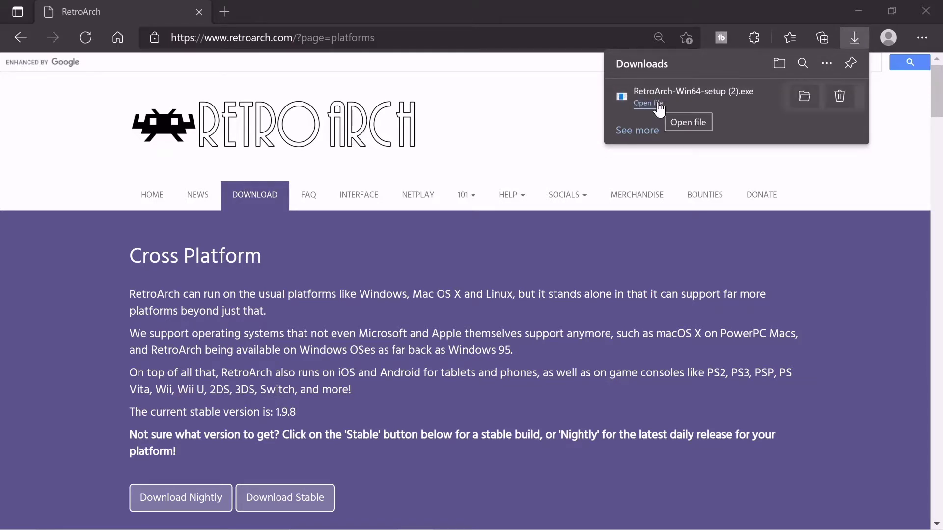
- Open the downloaded RetroArch setup file and run it anyway past the Windows protection warning
left_click(648, 103)
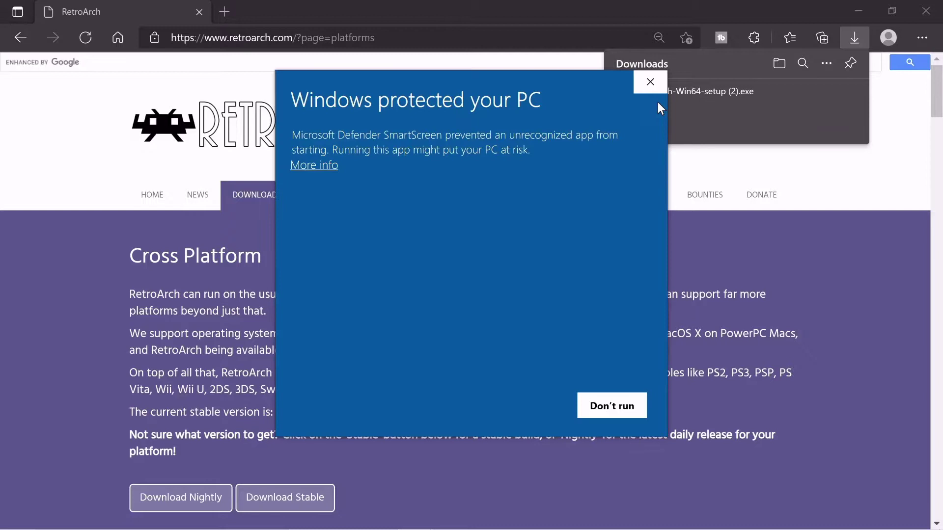
left_click(308, 166)
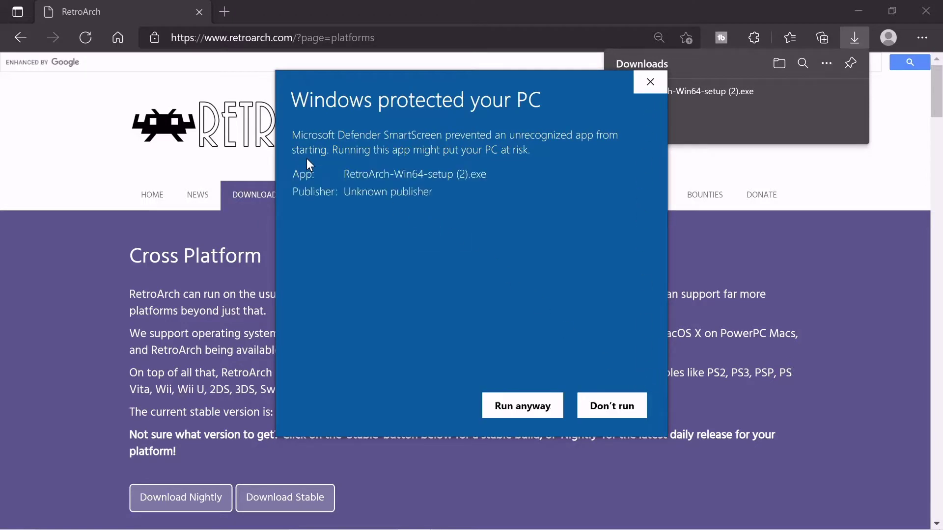
left_click(530, 409)
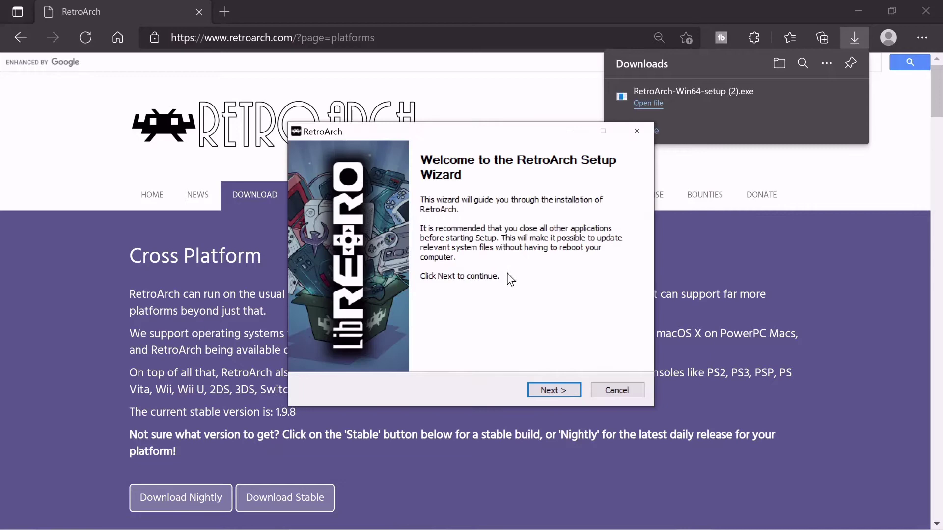
- Proceed past the setup wizard's welcome page, review the license terms and accept them
left_click(569, 392)
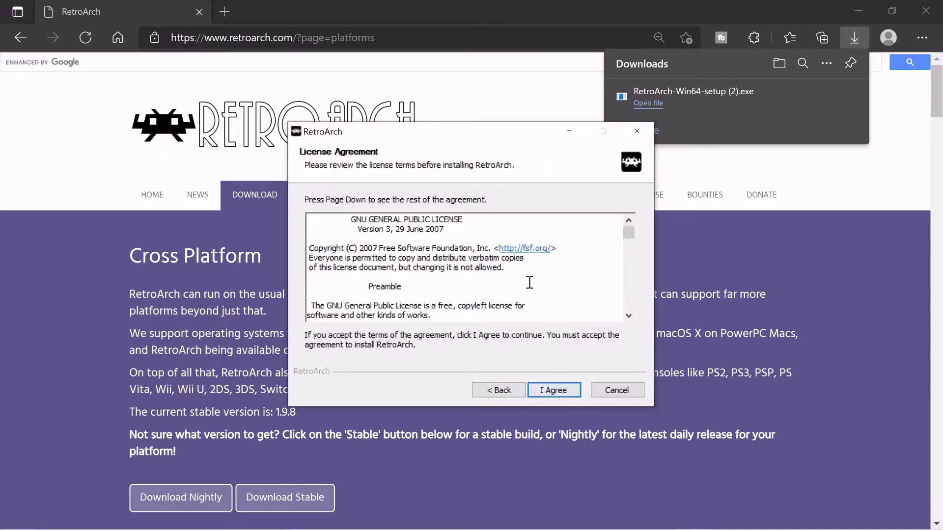
scroll(526, 275, "down", 8)
scroll(527, 275, "down", 15)
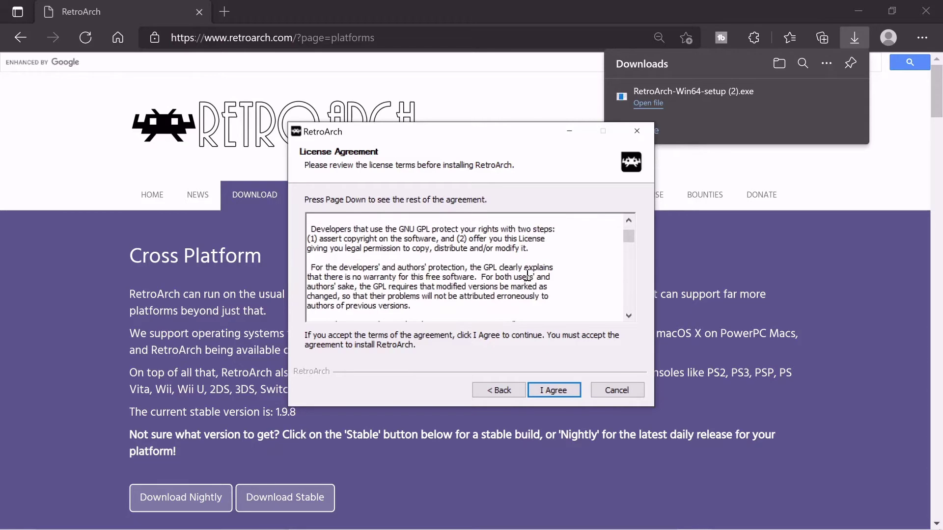
scroll(527, 275, "down", 12)
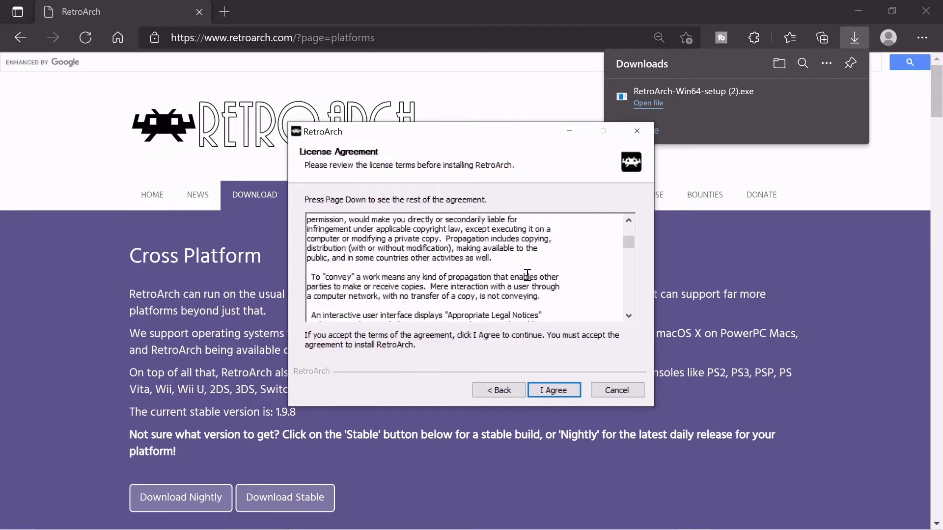
left_click(547, 392)
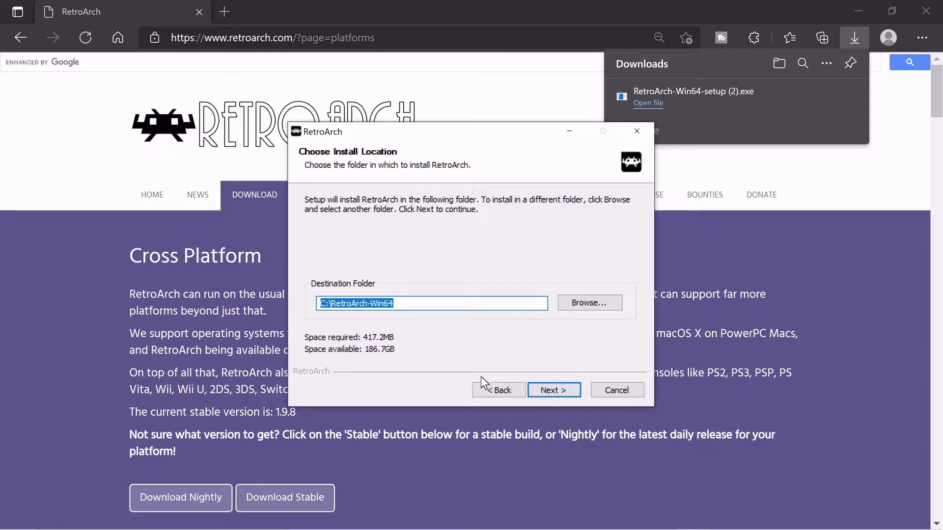
- Install RetroArch in the default C:\RetroArch-Win64 folder with the DirectX 9.0c Runtime component and the default Start Menu folder
left_click(564, 387)
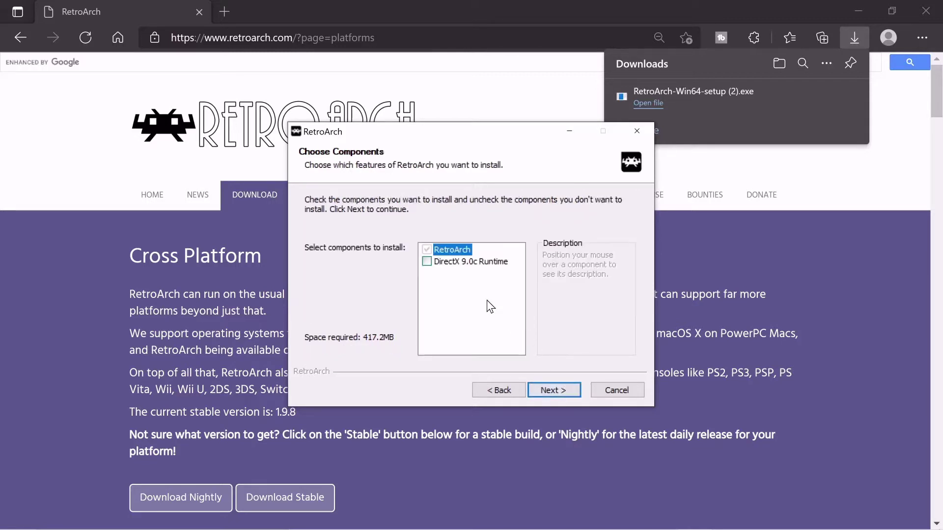
left_click(426, 262)
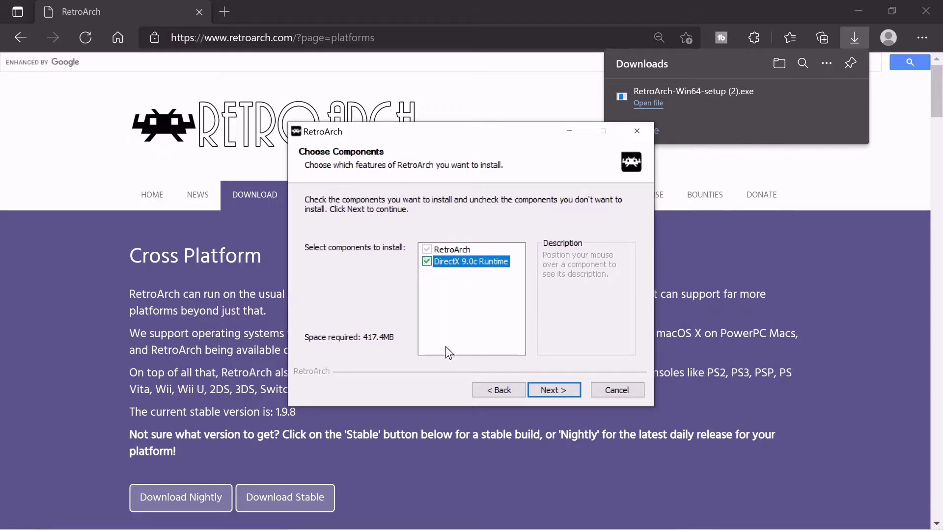
left_click(427, 261)
left_click(547, 386)
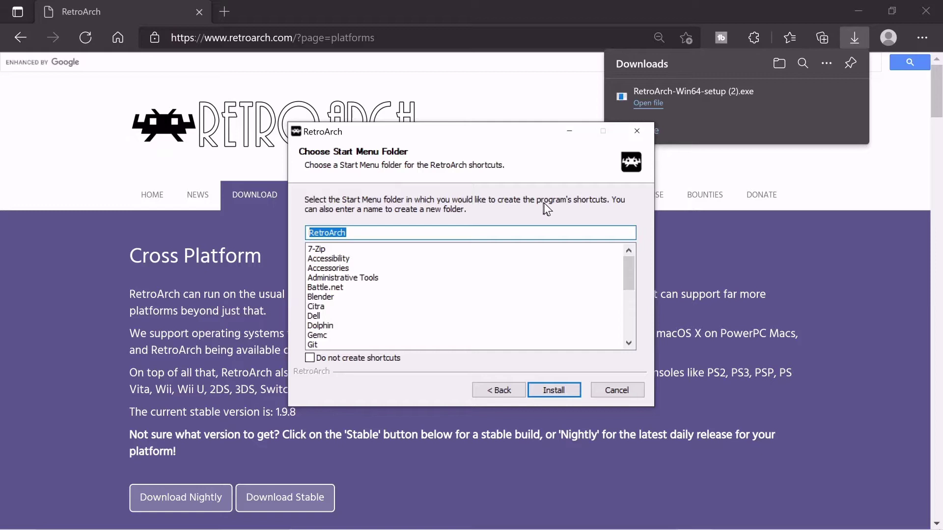
left_click(549, 388)
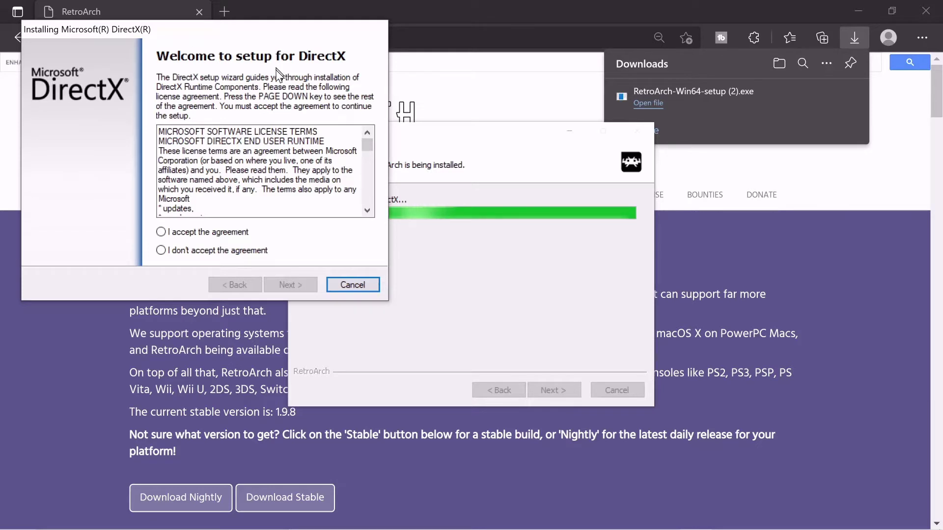
- Complete the DirectX setup by accepting its agreement and declining the Bing Bar, and finish the RetroArch wizard
left_click(161, 233)
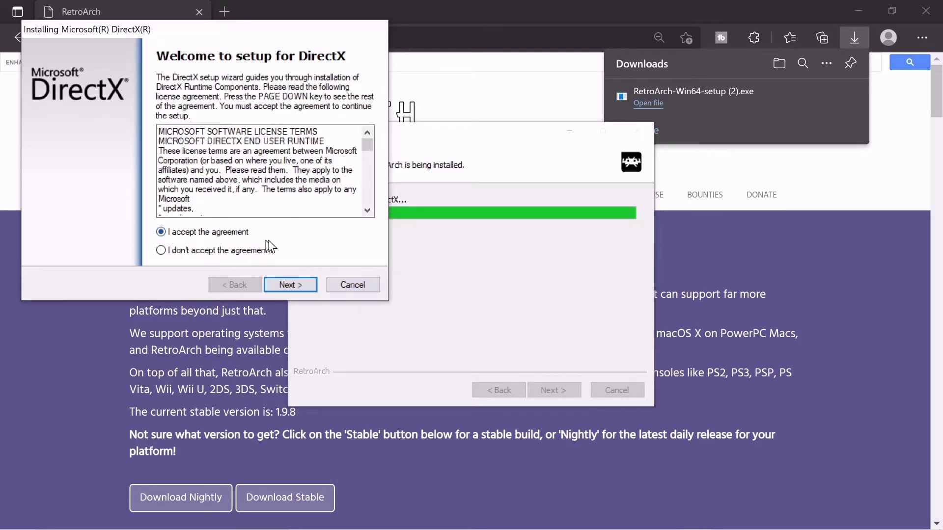
left_click(297, 285)
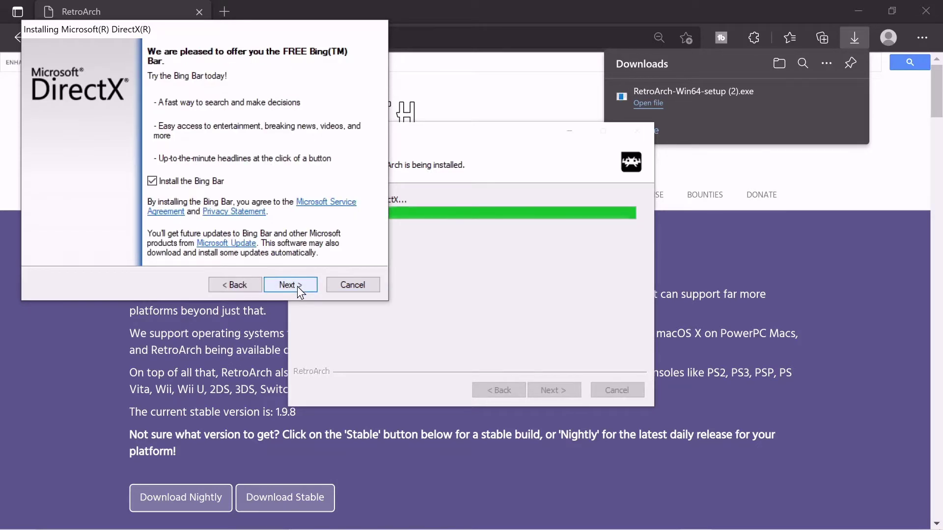
left_click(155, 181)
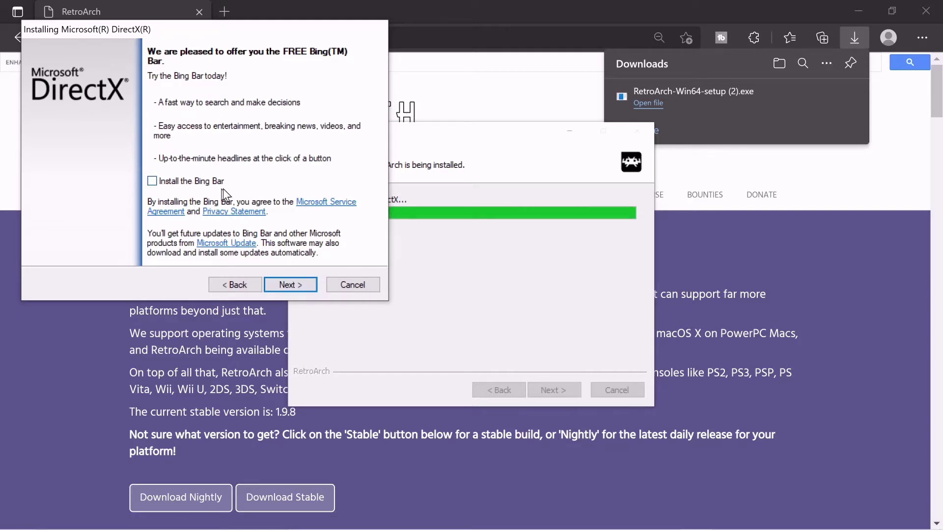
left_click(290, 284)
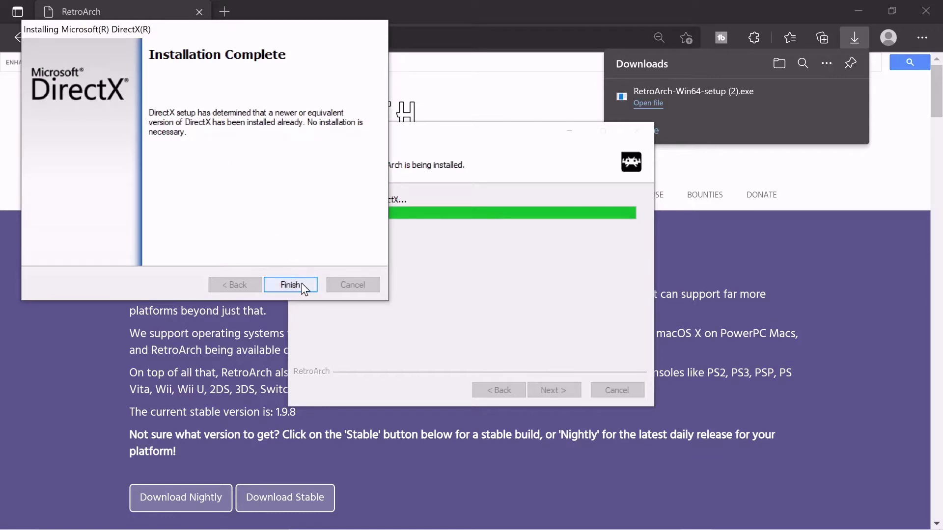
left_click(291, 285)
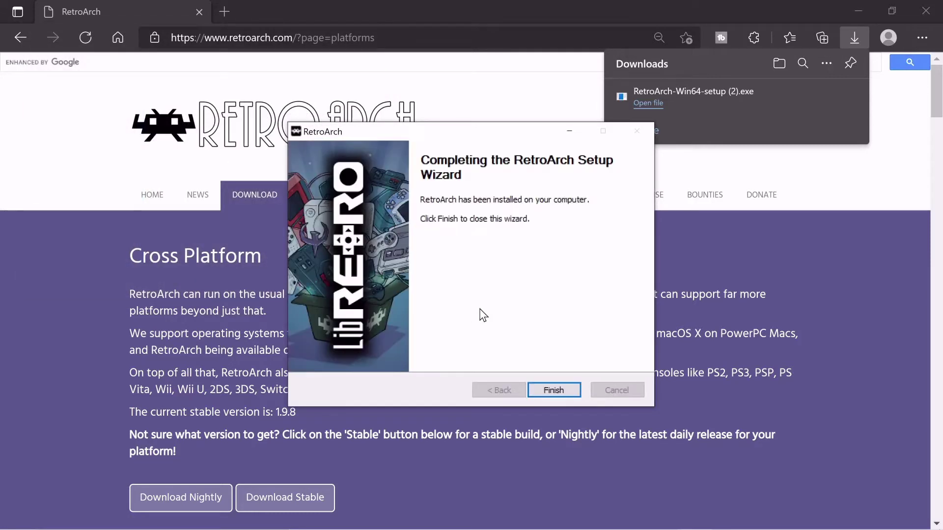
left_click(560, 390)
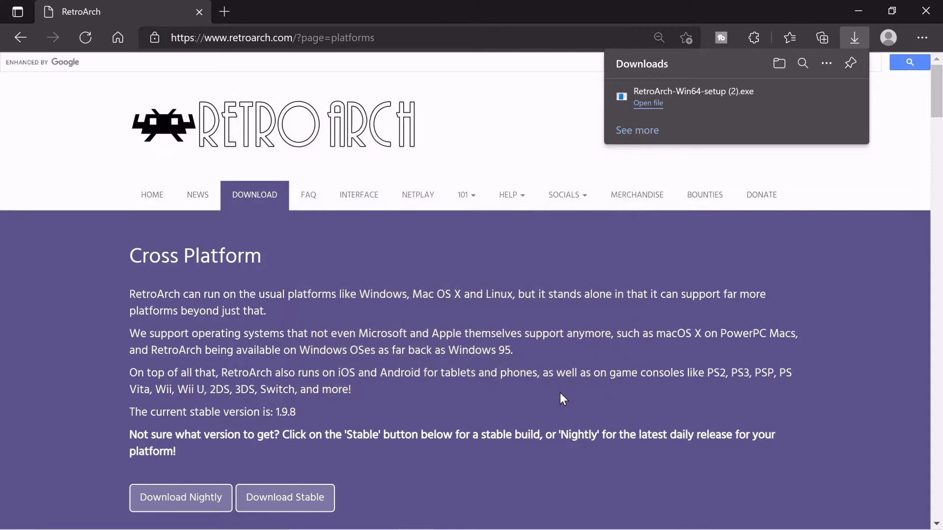
- Minimize the browser and move the RetroArch shortcut to the free desktop spot above scph5501.bin
left_click(856, 1)
left_click(597, 140)
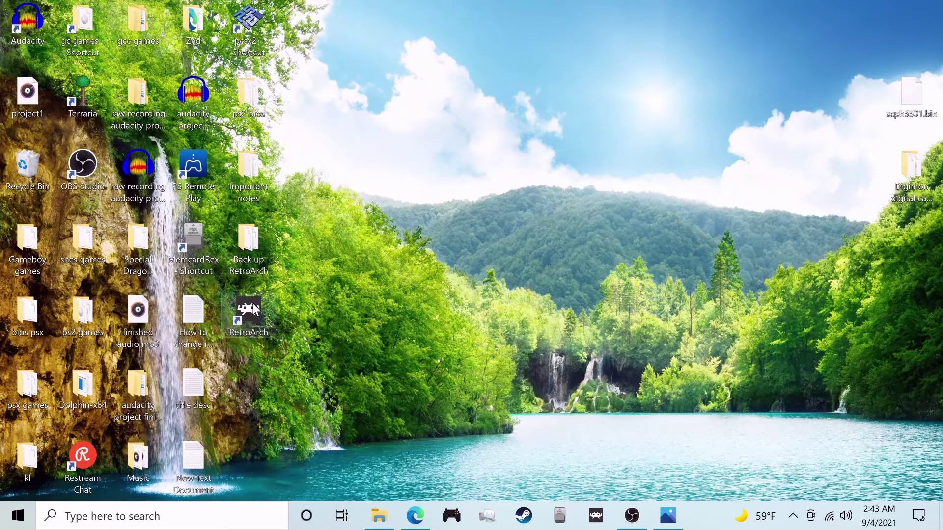
left_click_drag(254, 308, 917, 31)
left_click(717, 243)
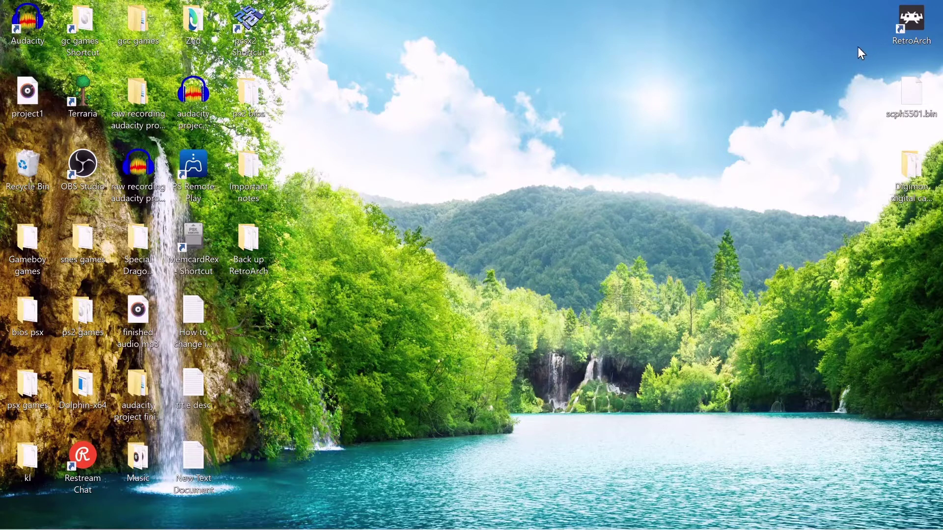
- Launch RetroArch from its desktop shortcut in a maximized window and go to Load Core
double_click(918, 20)
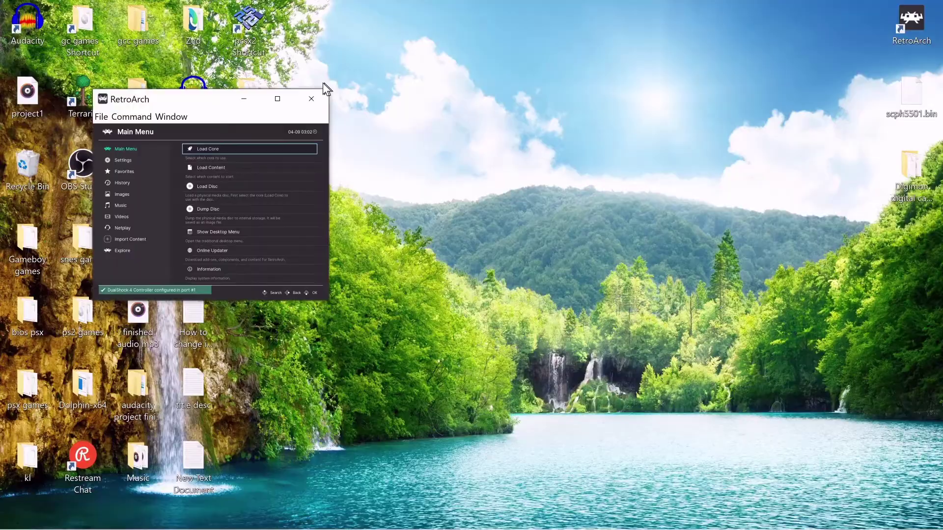
left_click(277, 100)
left_click(278, 102)
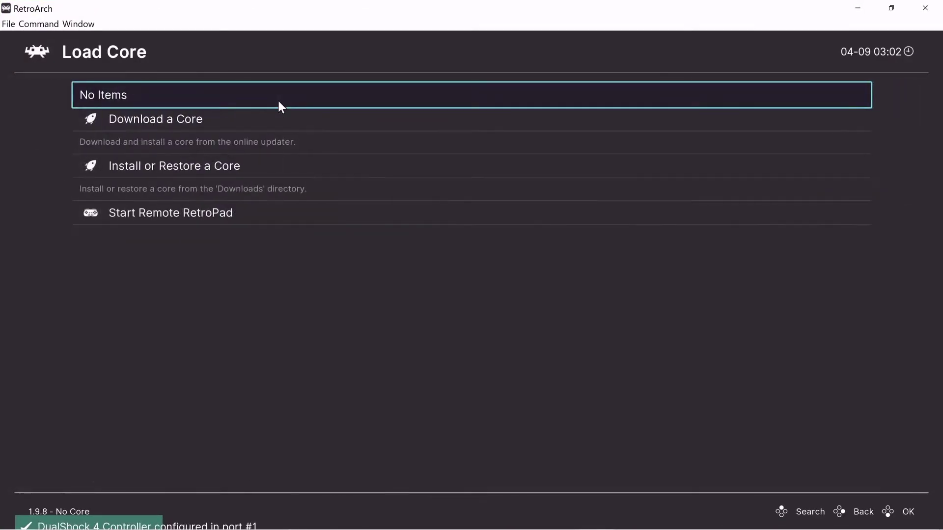
- Download and install the Sony - PlayStation (Beetle PSX HW) core from the online core list
key("Down")
key("Return")
key("Down")
key("Down")
key("Down")
key("Down")
key("Down")
key("Down")
key("Down")
key("Down")
key("Down")
key("Down")
key("Down")
key("Down")
key("Down")
key("Down")
key("Down")
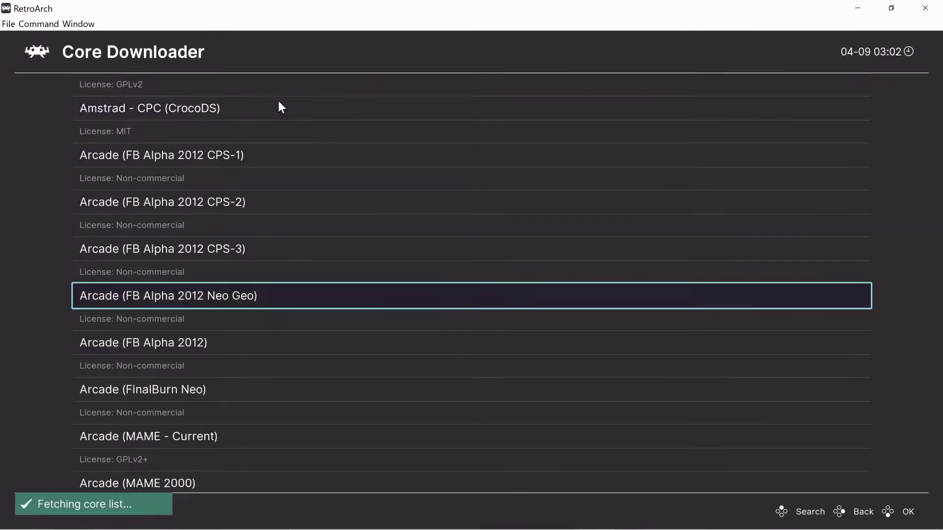
key("Down")
key("Down")
key("Down")
key("Down")
key("Down")
key("Down")
key("Down")
key("Down")
key("Down")
key("Down")
key("Down")
key("Down")
key("Down")
key("Down")
key("Down")
key("Down")
key("Down")
key("Down")
key("Down")
key("Down")
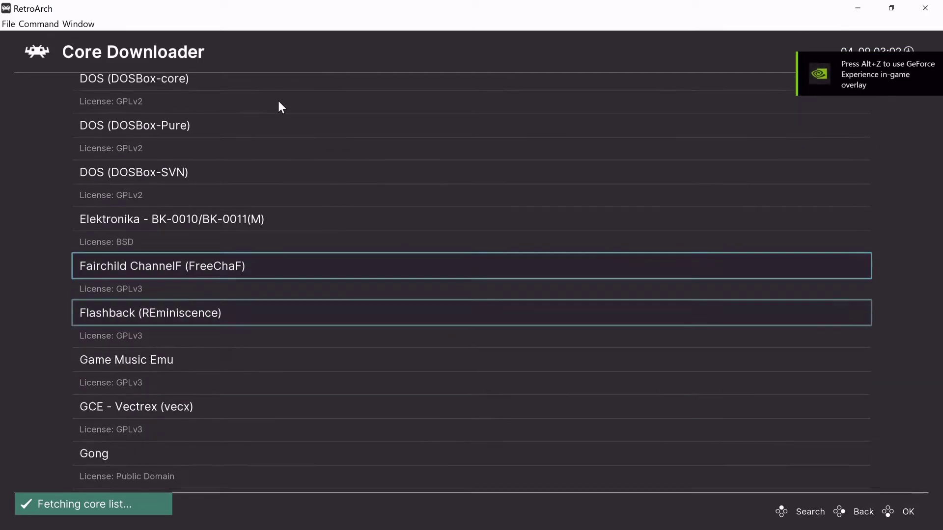
key("Down")
key("Down")
key("Down")
key("Down")
key("Down")
key("Down")
key("Down")
key("Down")
key("Down")
key("Down")
key("Down")
key("Down")
key("Down")
key("Down")
key("Down")
key("Down")
key("Down")
key("Down")
key("Down")
key("Down")
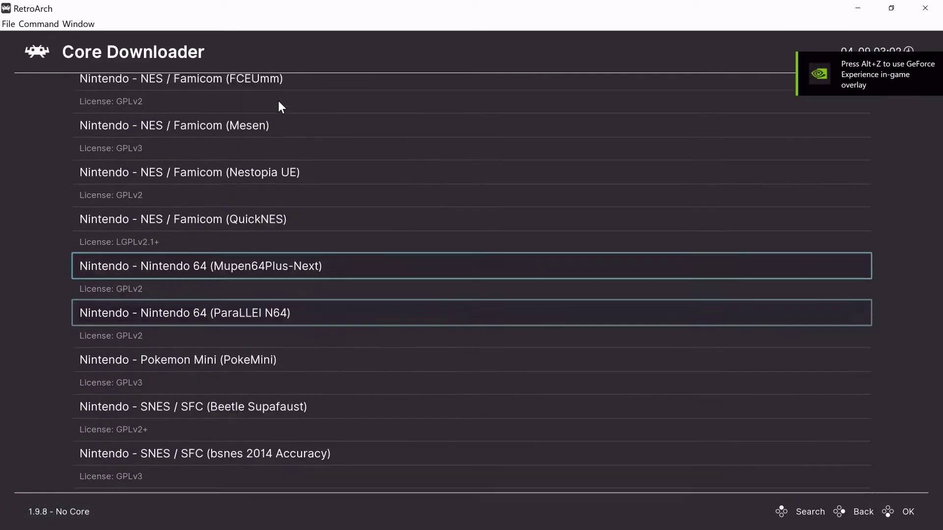
key("Down")
key("Down")
key("Down")
key("Down")
key("Down")
key("Down")
key("Down")
key("Down")
key("Down")
key("Down")
key("Down")
key("Down")
key("Down")
key("Down")
key("Down")
key("Down")
key("Down")
key("Down")
key("Down")
key("Down")
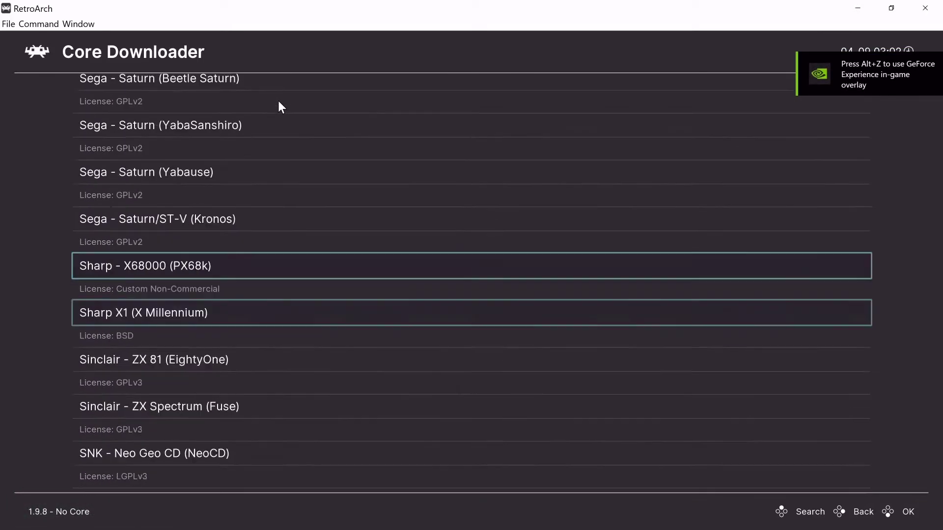
key("Down")
key("Down")
key("Down")
key("Down")
key("Down")
key("Down")
key("Up")
key("Up")
key("Up")
key("Up")
key("Up")
key("Up")
key("Up")
key("Up")
key("Up")
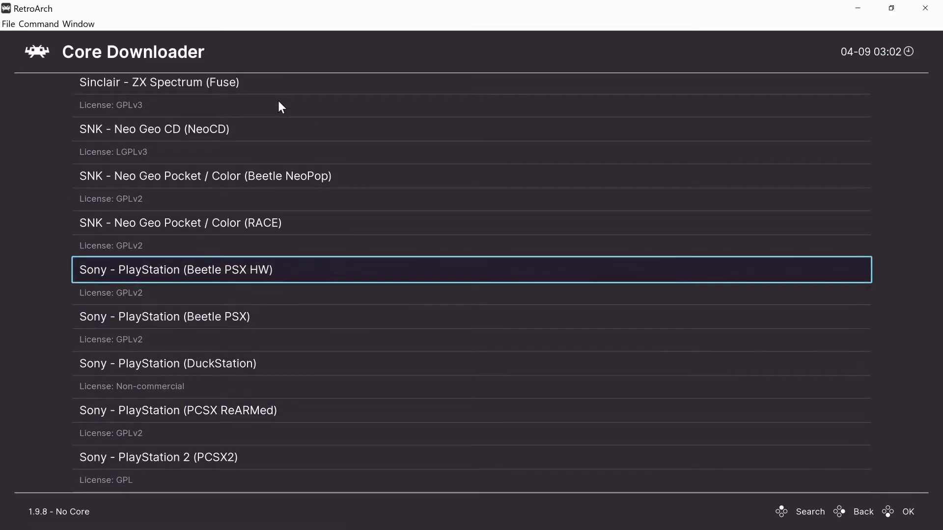
key("Return")
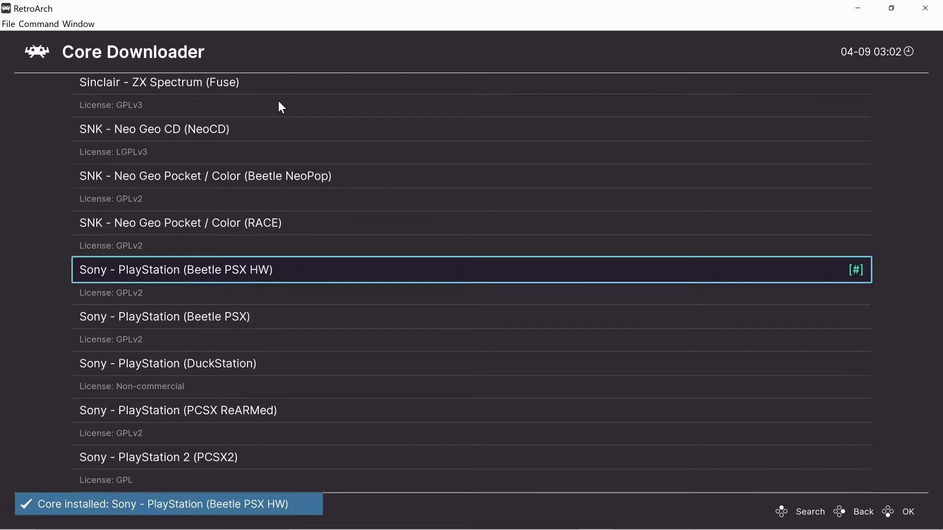
key("Left")
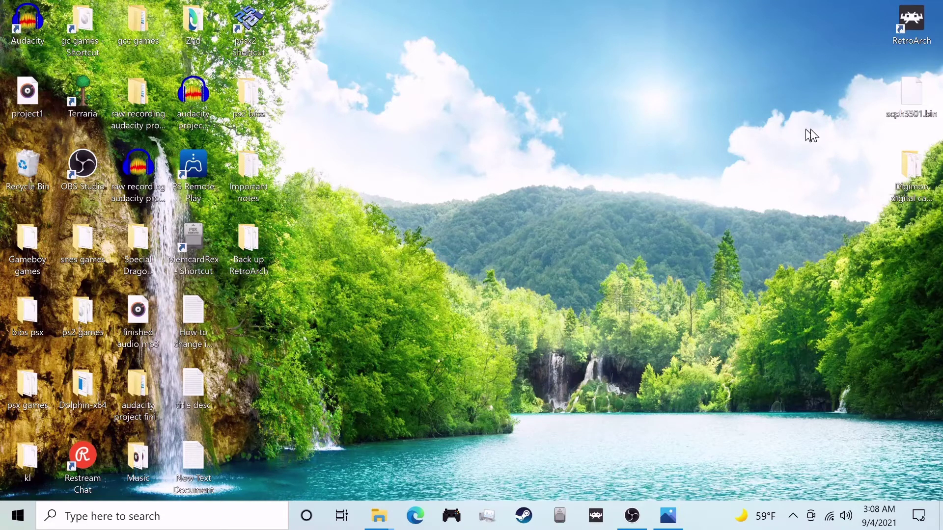
- Copy scph5501.bin from the desktop and open the system folder inside RetroArch's installation folder
right_click(914, 112)
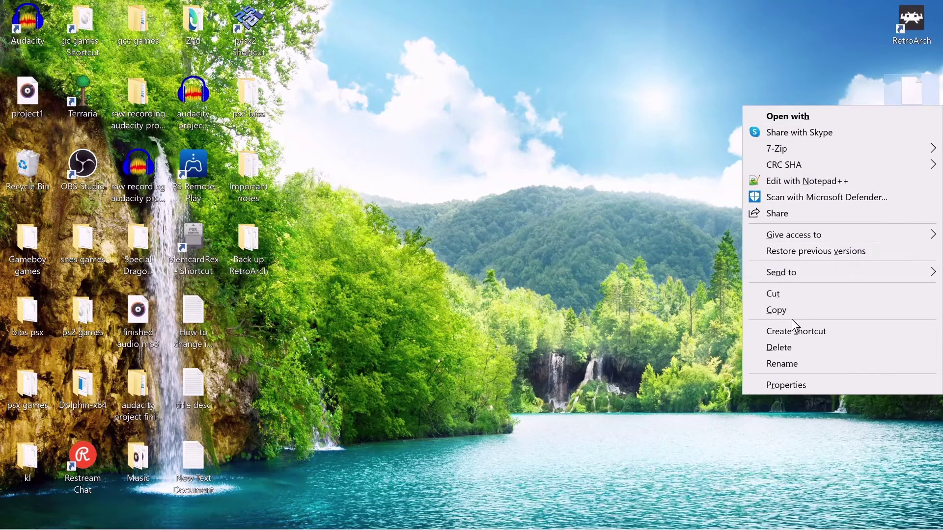
left_click(775, 310)
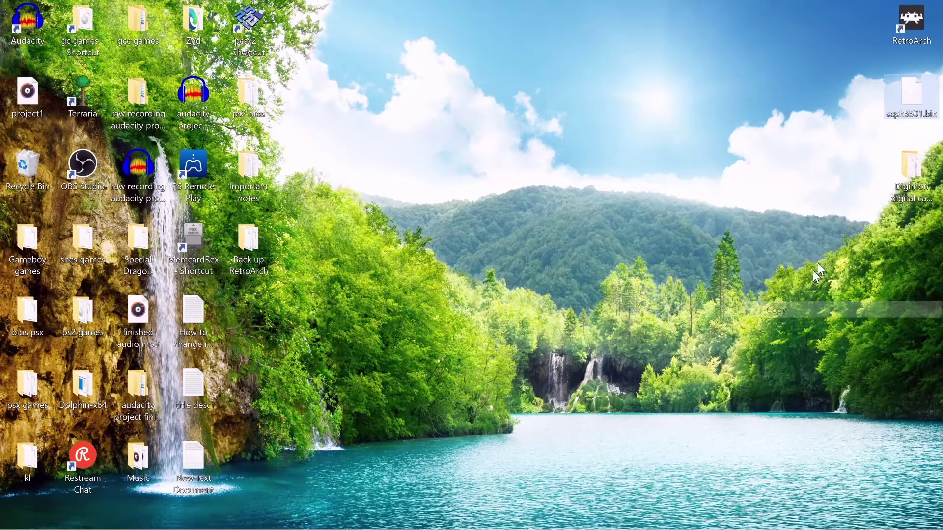
right_click(918, 18)
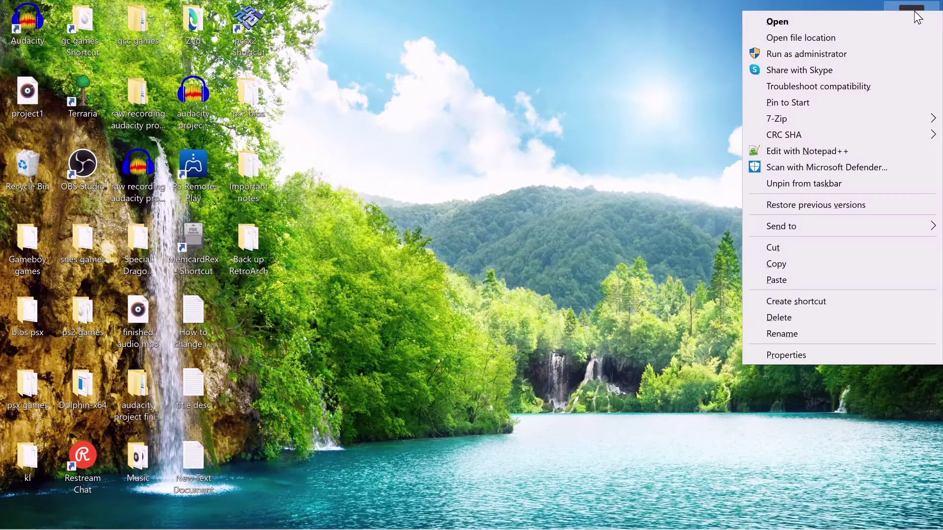
left_click(857, 39)
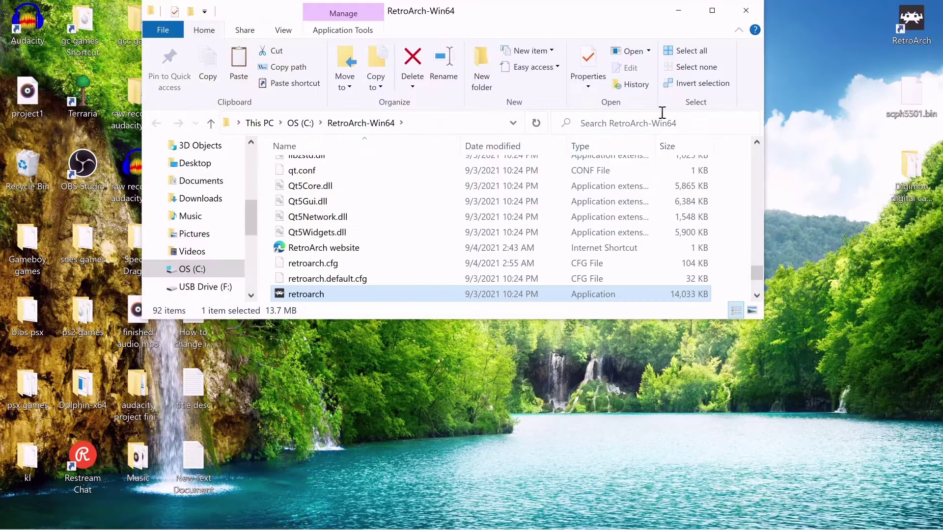
scroll(368, 220, "up", 7)
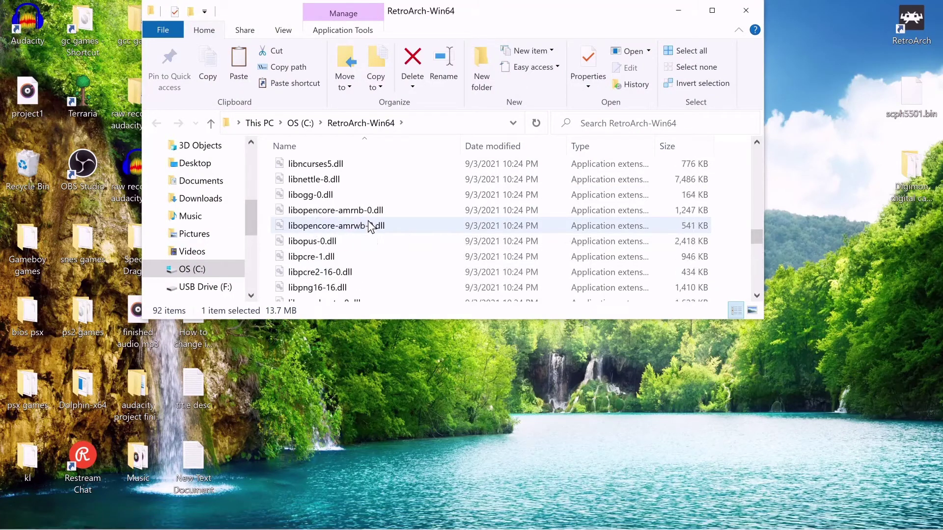
scroll(369, 223, "up", 10)
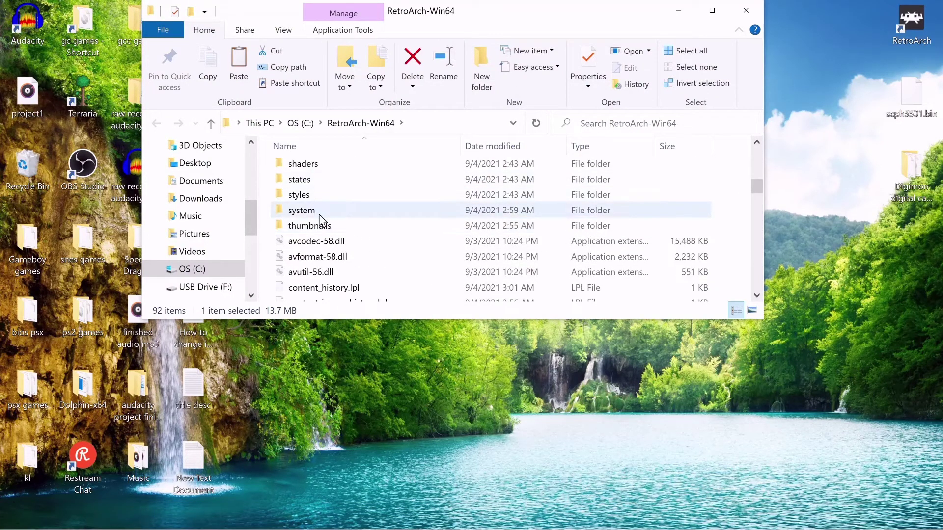
double_click(320, 214)
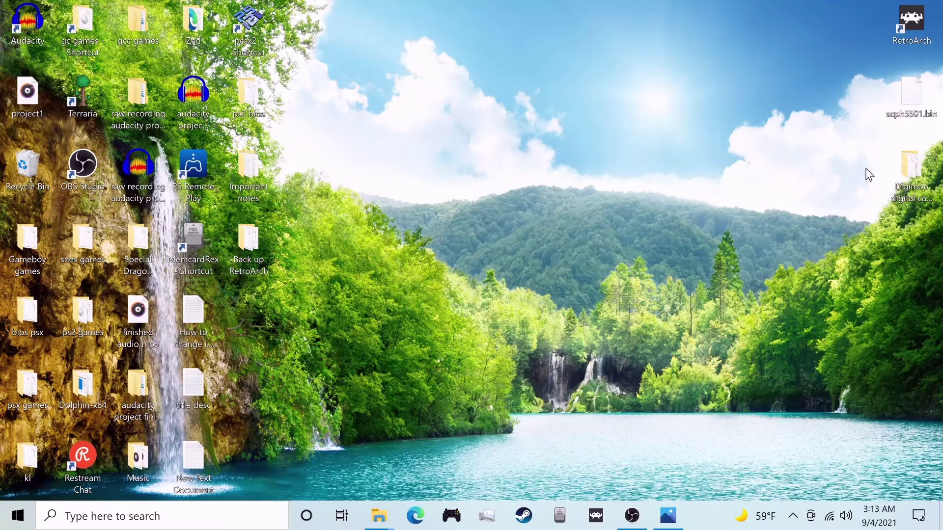
- Examine the Digimon - Digital Card Battle cue file in Notepad++, checking the image file name it references, and close the file and its folder
double_click(910, 169)
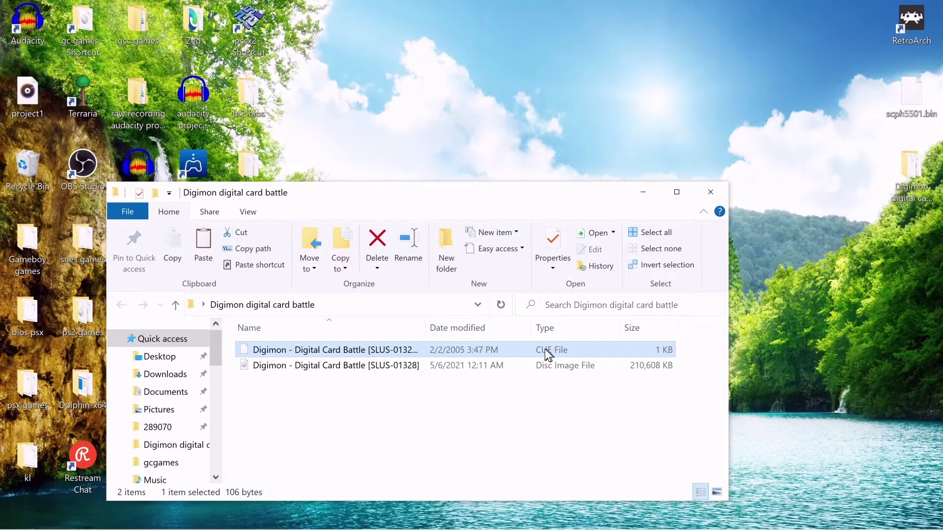
right_click(507, 354)
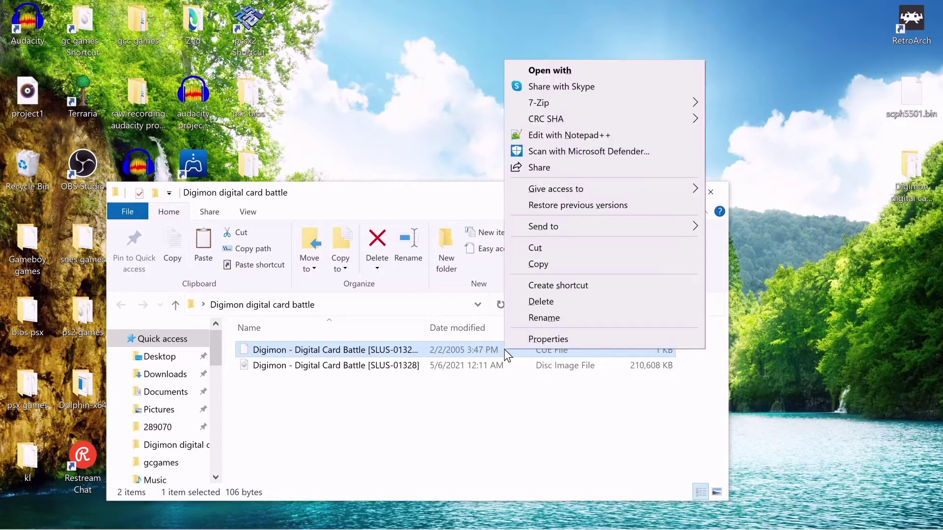
left_click(556, 136)
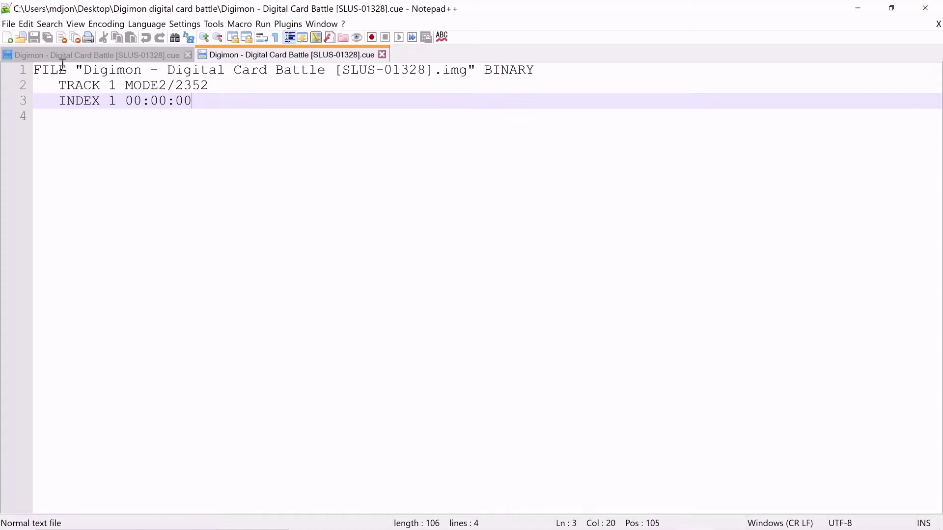
left_click_drag(82, 67, 377, 80)
left_click_drag(448, 82, 469, 76)
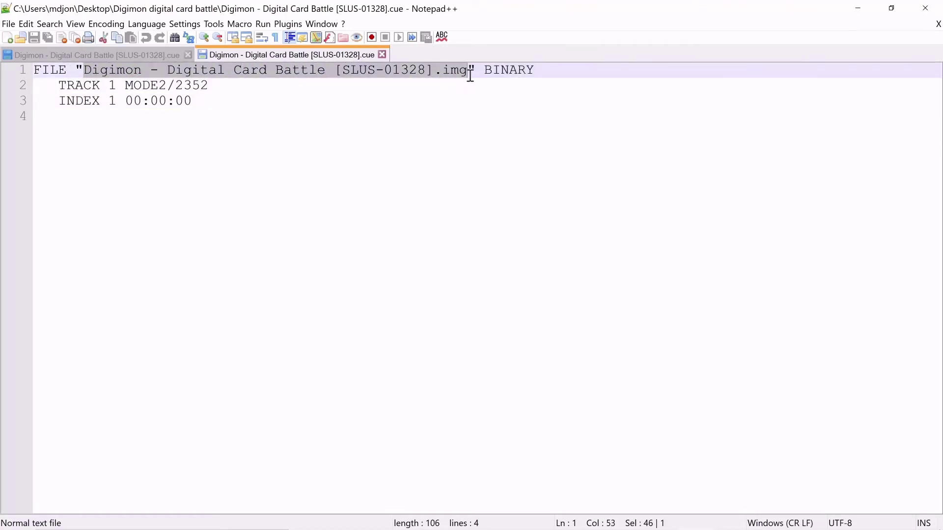
left_click(217, 97)
left_click(926, 8)
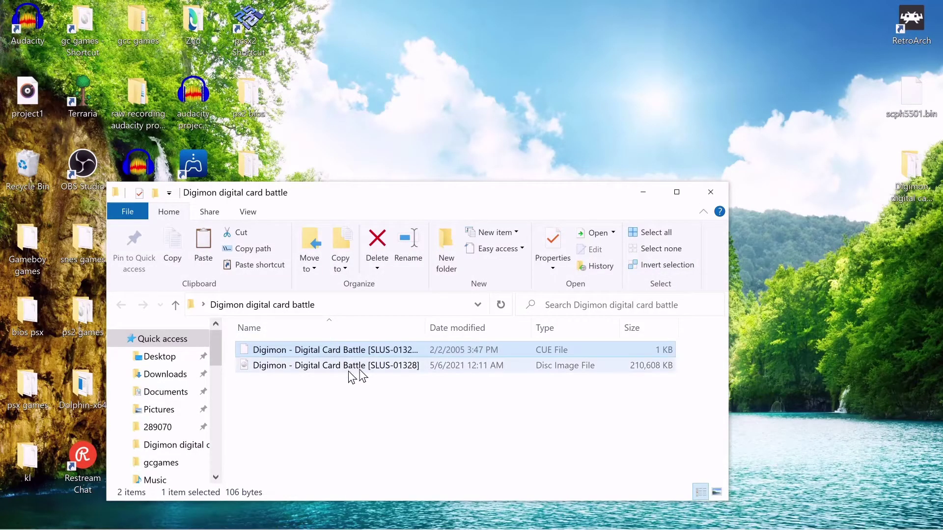
left_click(708, 194)
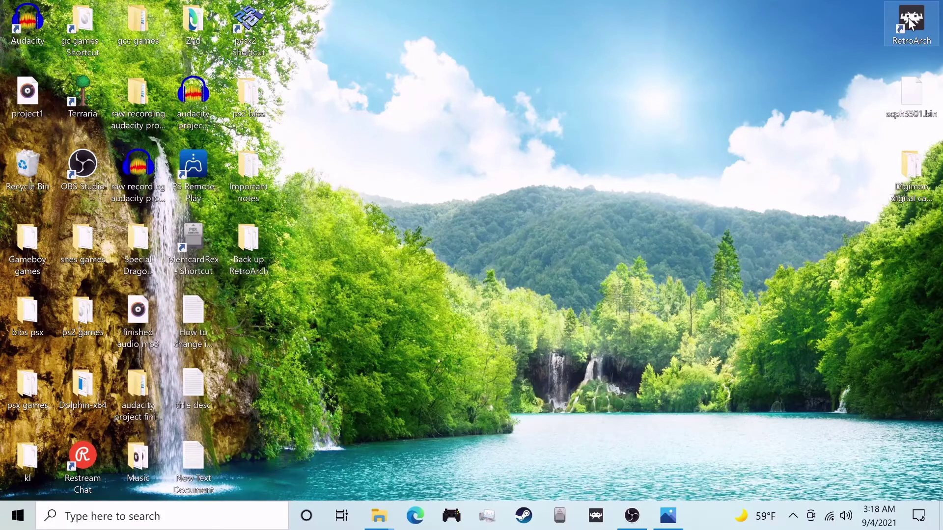
- Launch RetroArch from its desktop shortcut
double_click(910, 22)
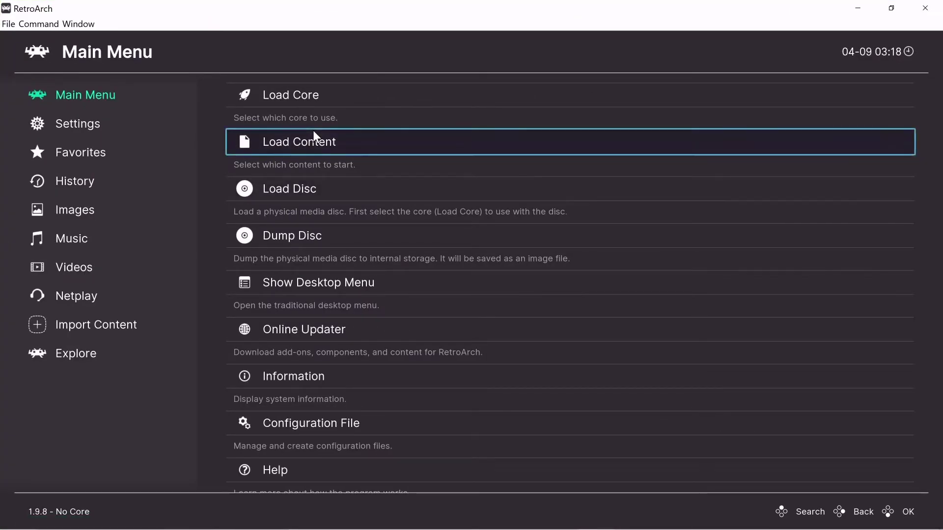
key("Left")
key("Down")
key("Down")
key("Up")
key("Up")
key("Right")
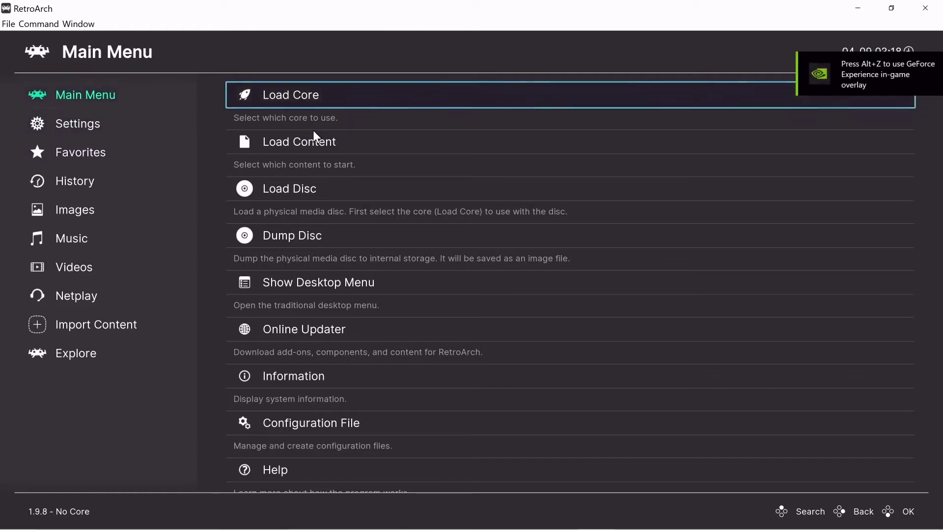
key("Left")
key("Right")
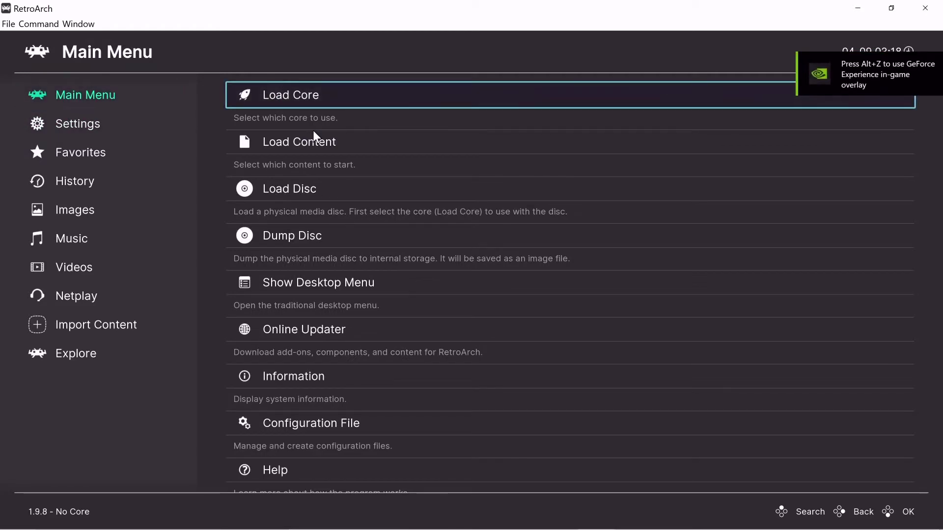
key("Down")
key("Up")
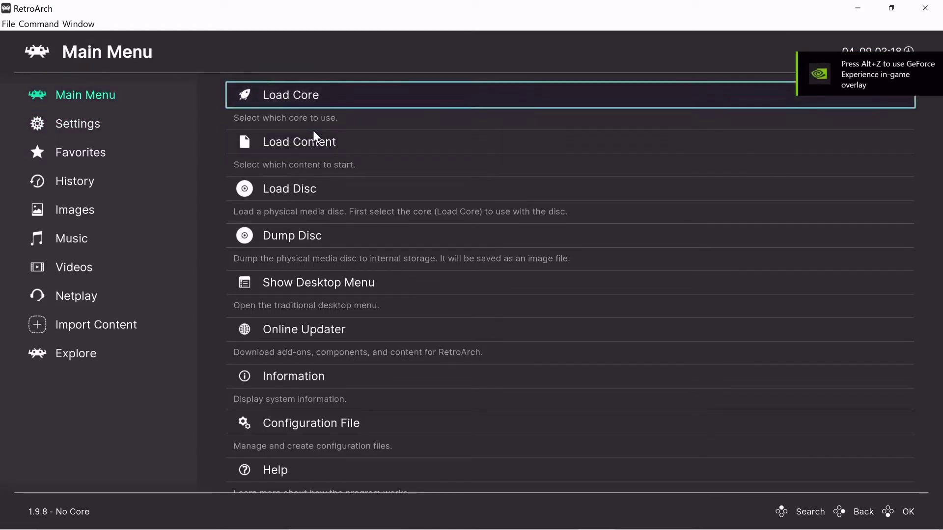
key("Left")
key("Down")
key("Up")
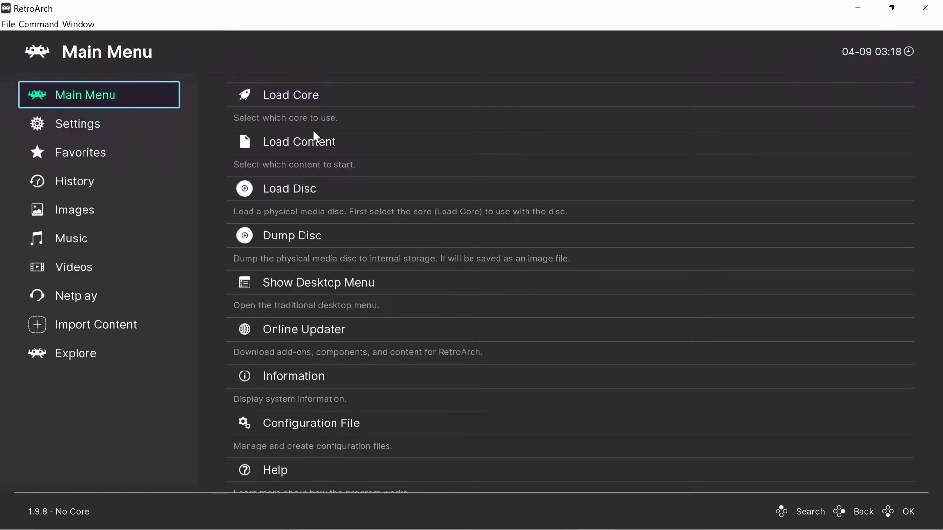
- Start Load Content and browse to the Users folder on the C:\ drive
key("Right")
key("Down")
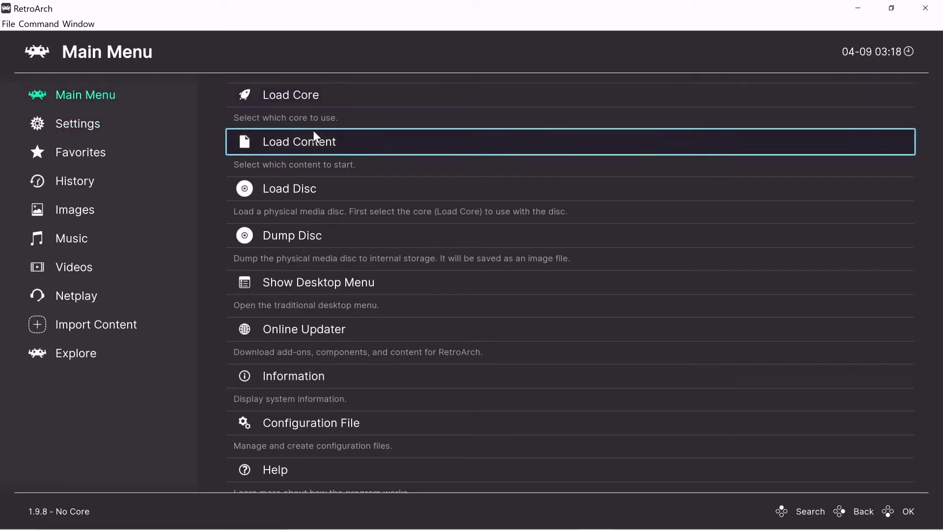
key("Return")
key("Return")
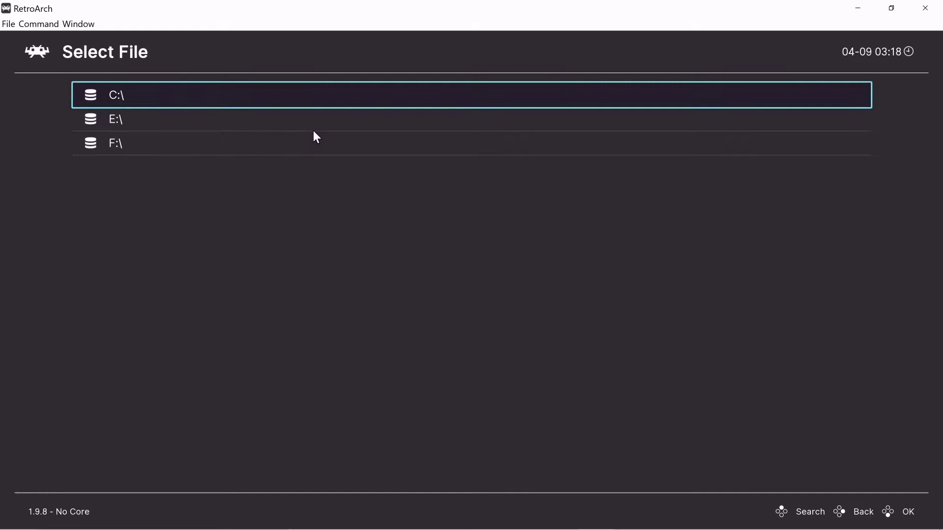
key("Return")
key("Down")
key("Down")
key("Down")
key("Down")
key("Down")
key("Down")
key("Down")
key("Down")
key("Down")
key("Down")
key("Down")
key("Down")
key("Down")
key("Down")
key("Down")
key("Down")
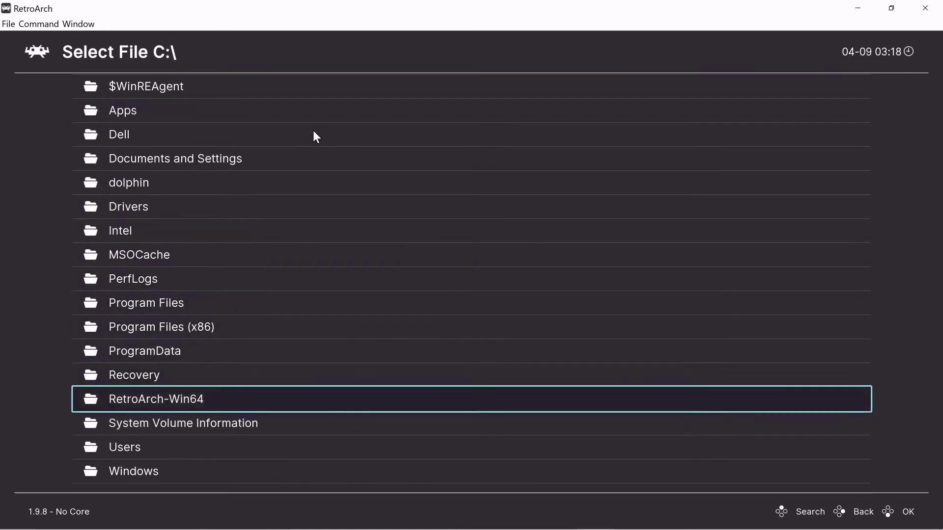
key("Down")
key("Return")
- Browse into the personal user folder and open its Desktop folder
key("Down")
key("Down")
key("Down")
key("Down")
key("Return")
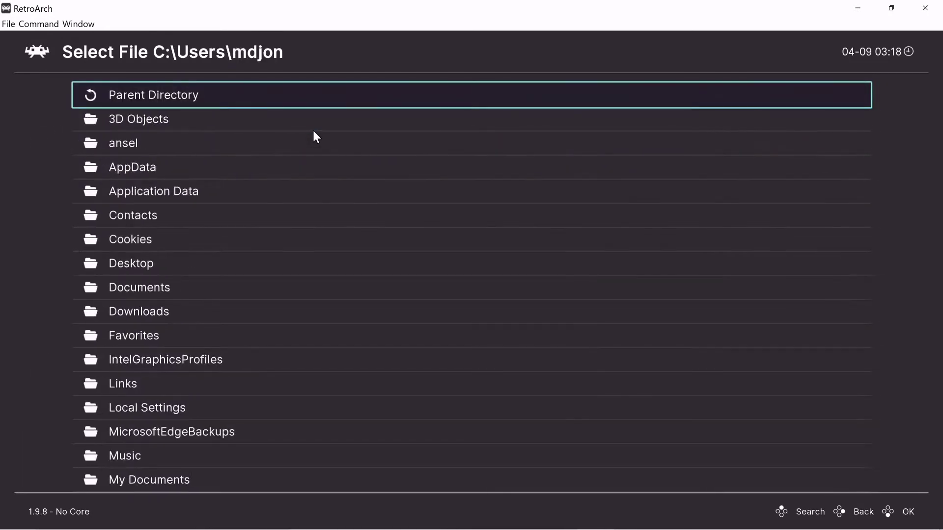
key("Down")
key("Down")
key("Down")
key("Down")
key("Down")
key("Down")
key("Down")
key("Return")
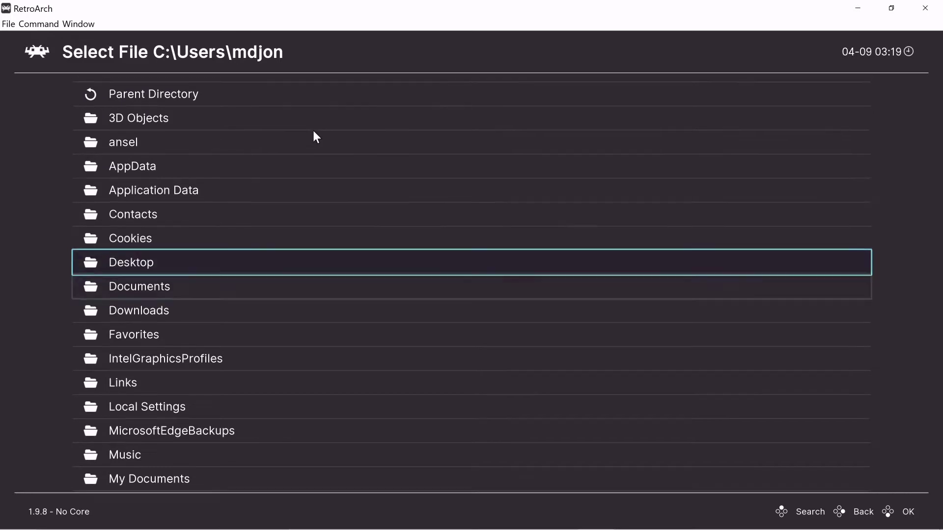
- Run Digimon - Digital Card Battle [SLUS-01328].cue from the Digimon digital card battle folder and maximize the game window
key("Down")
key("Down")
key("Down")
key("Down")
key("Down")
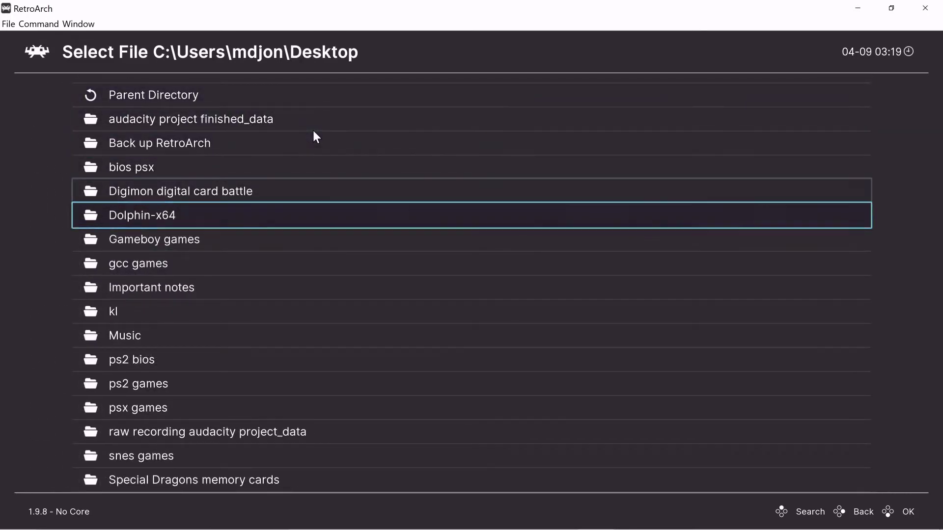
key("Up")
key("Return")
key("Down")
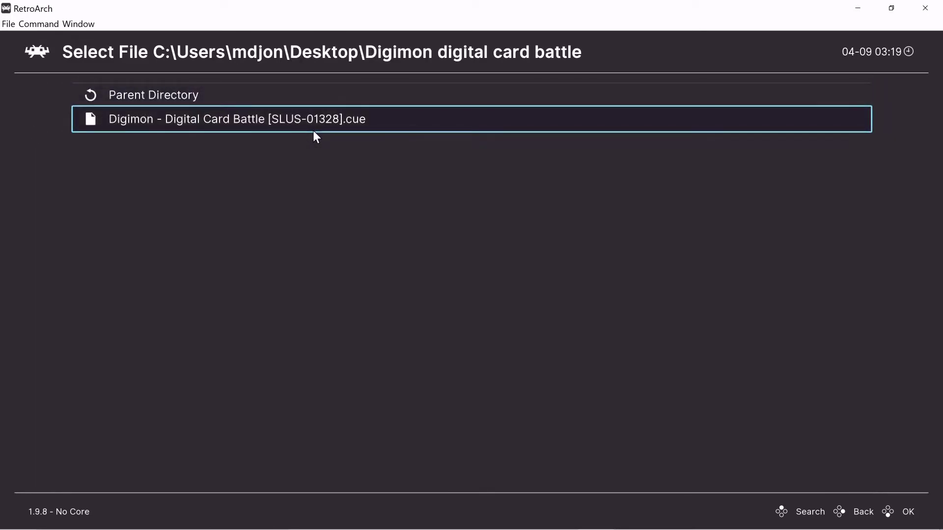
key("Return")
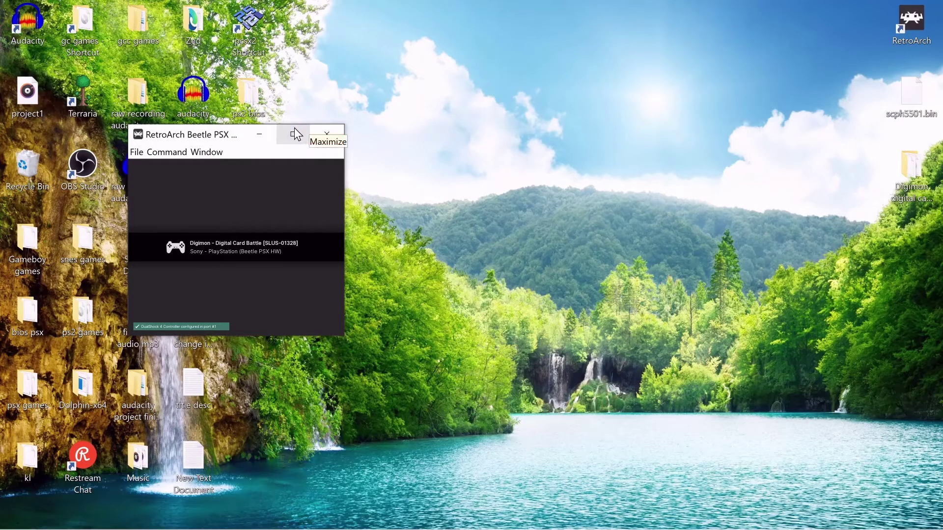
left_click(293, 130)
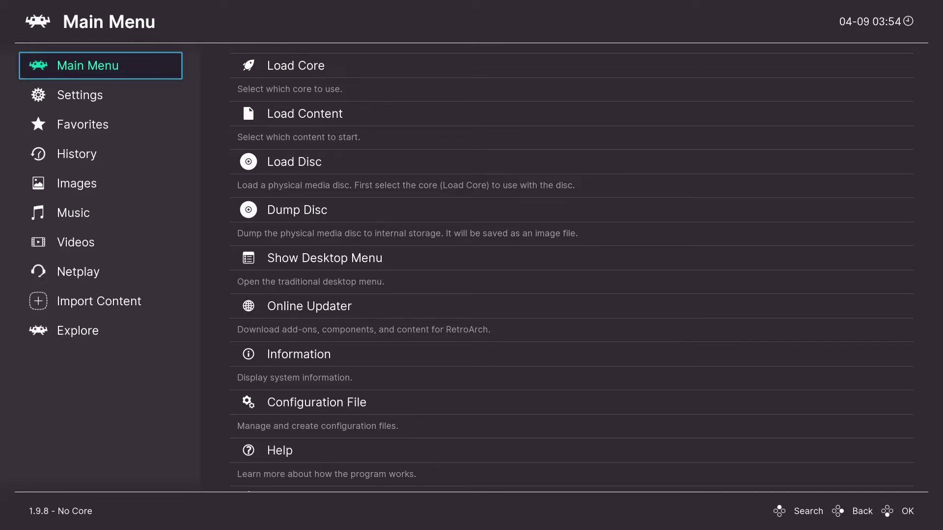
- Go to the Output options within RetroArch's video settings
left_click(80, 95)
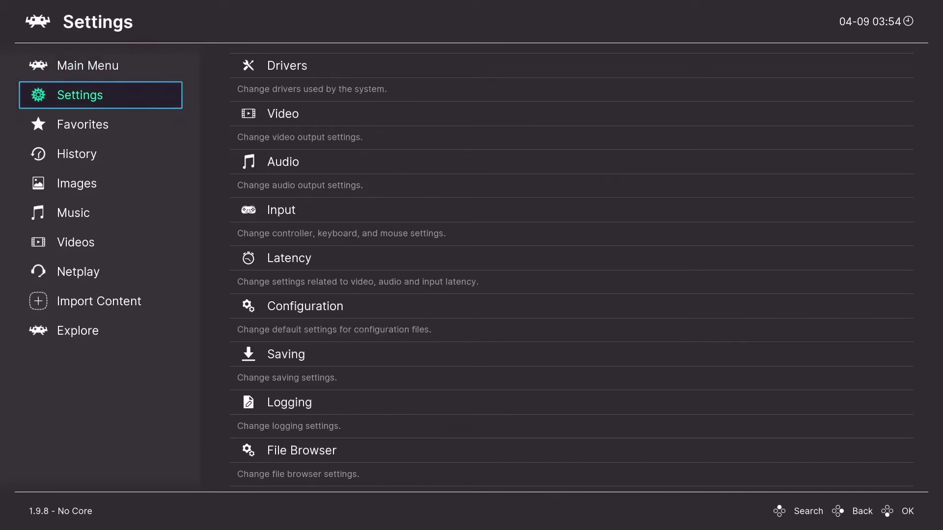
key("Right")
key("Down")
key("Return")
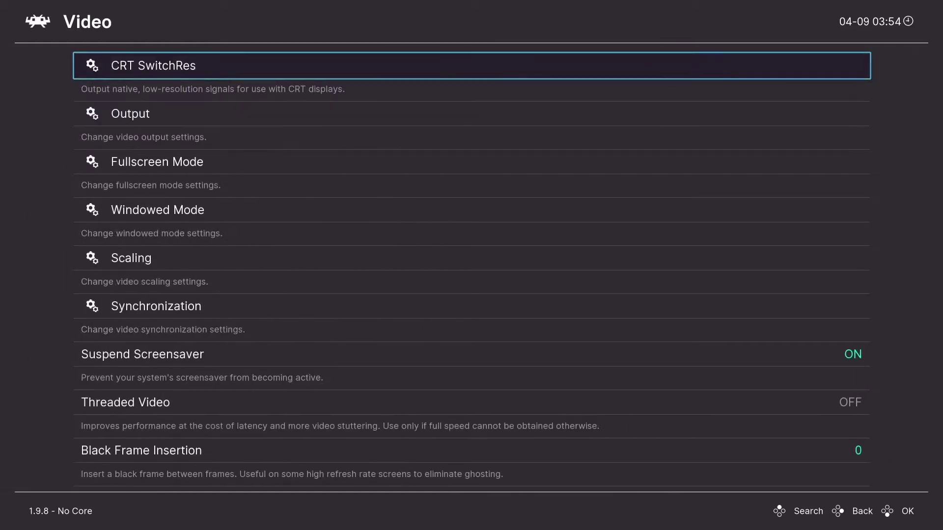
key("Down")
key("Return")
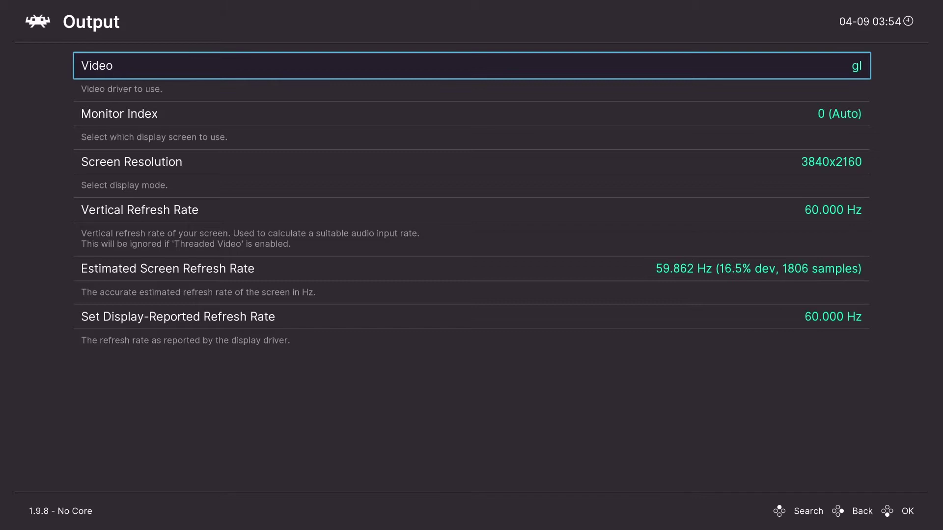
- Set the video driver to vulkan
key("Return")
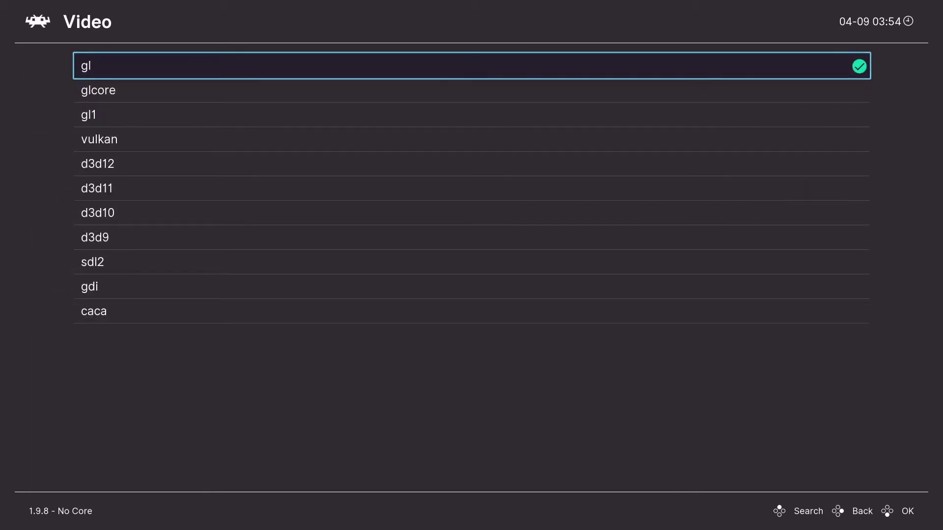
key("Down")
key("Down")
key("Down")
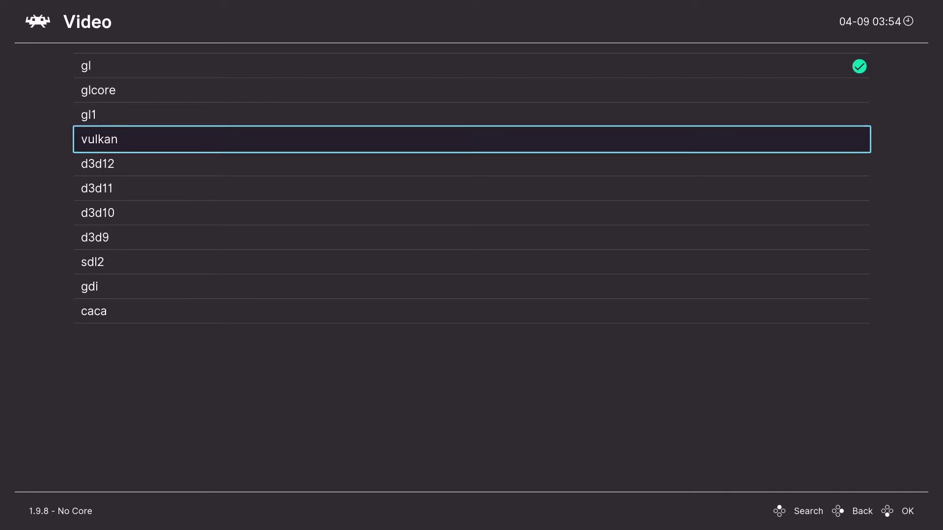
key("Up")
key("Up")
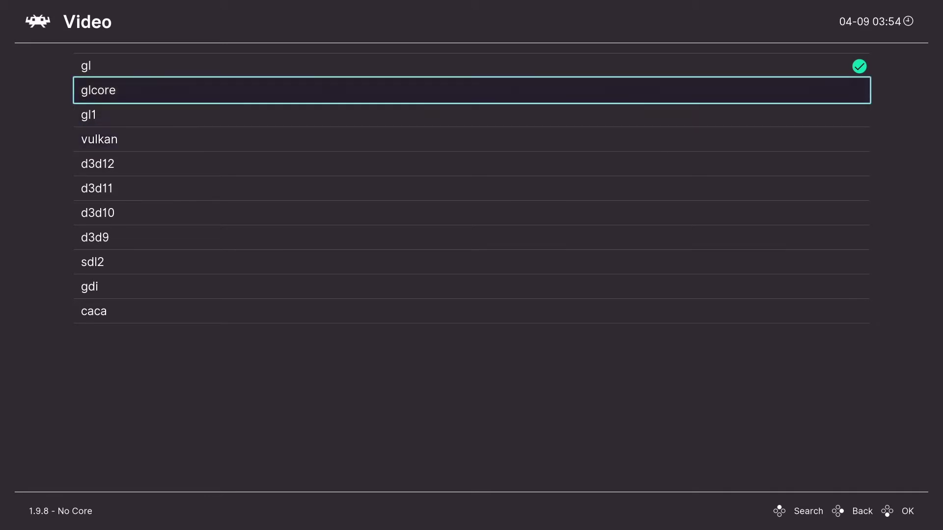
key("Down")
key("Down")
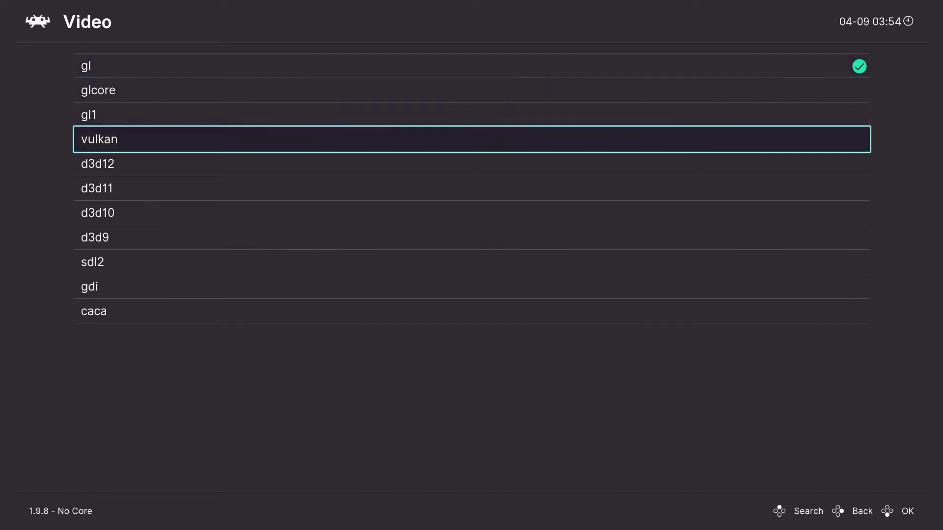
key("Return")
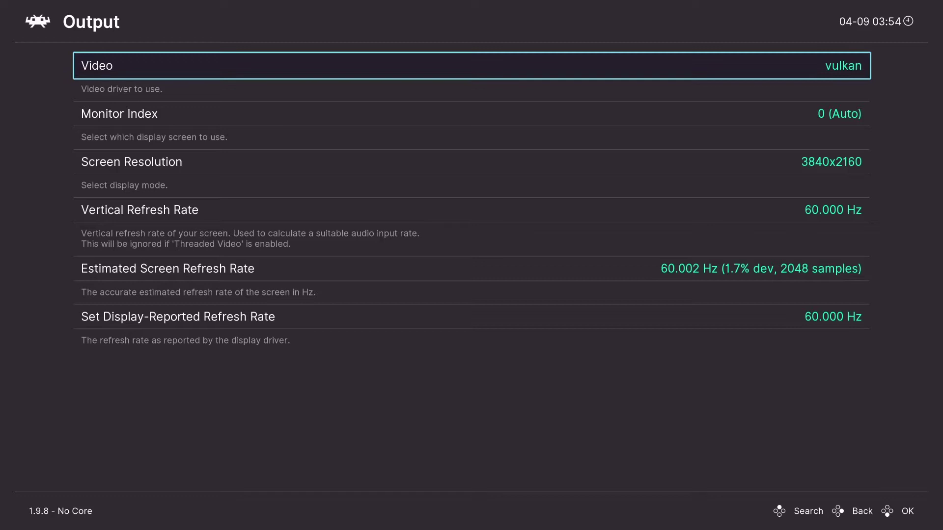
- Review the screen resolution entry in the Output settings and the options in the Fullscreen Mode settings
key("Down")
key("Down")
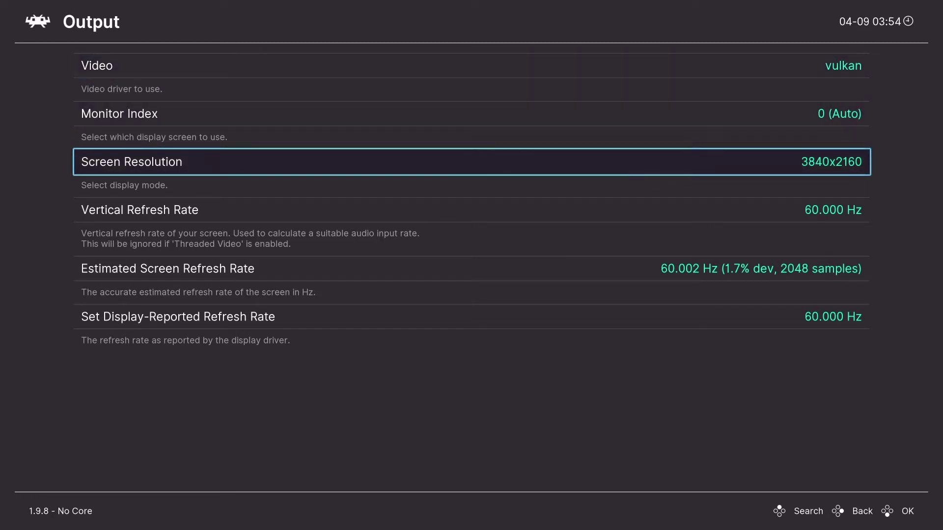
key("BackSpace")
key("Down")
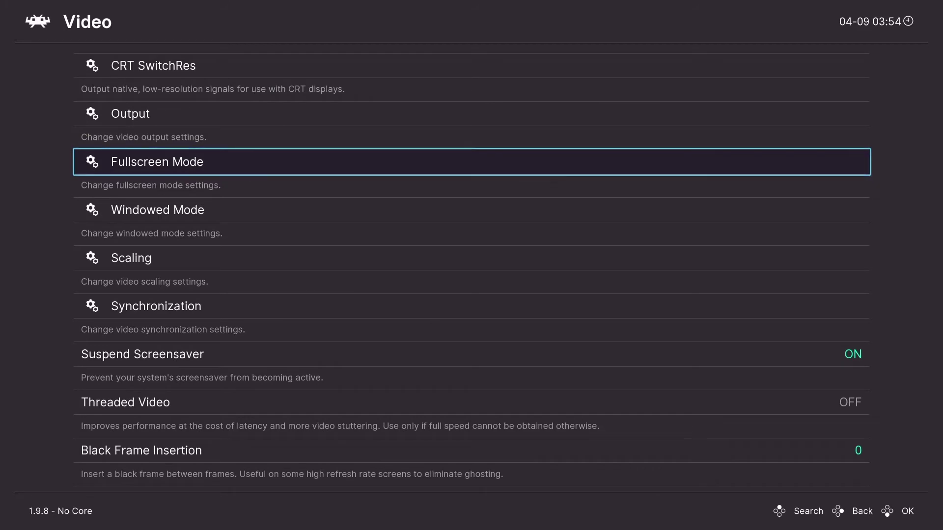
key("Return")
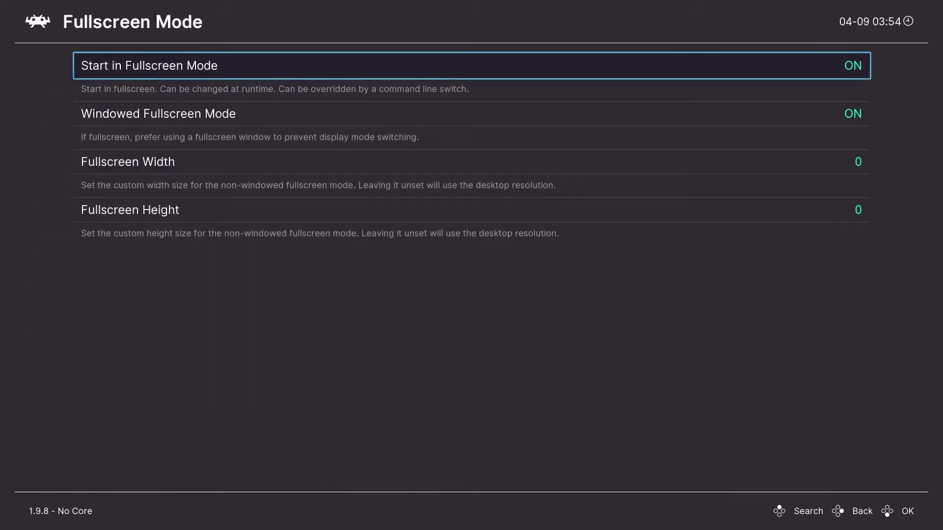
key("BackSpace")
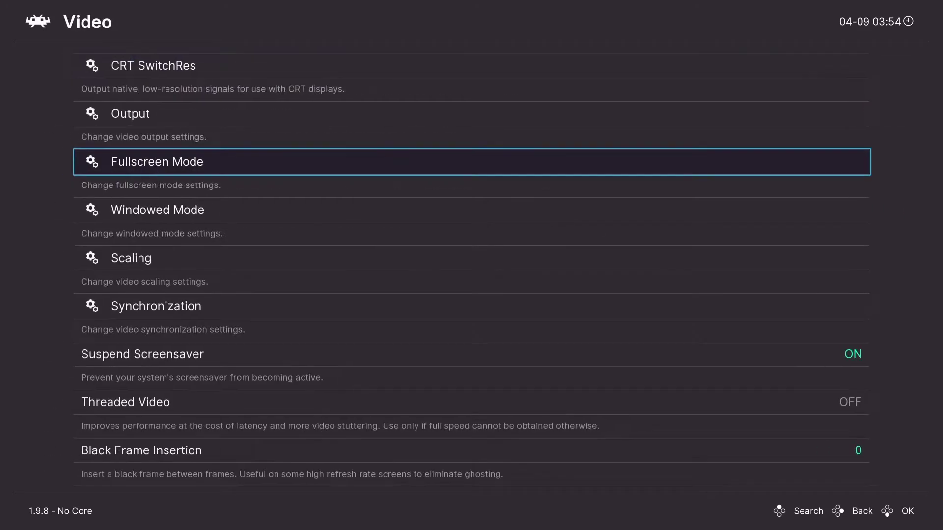
- Examine the Windowed Mode settings, including the windowed scale and the maximum window width and height
key("Down")
key("Return")
key("Down")
key("Down")
key("Down")
key("Down")
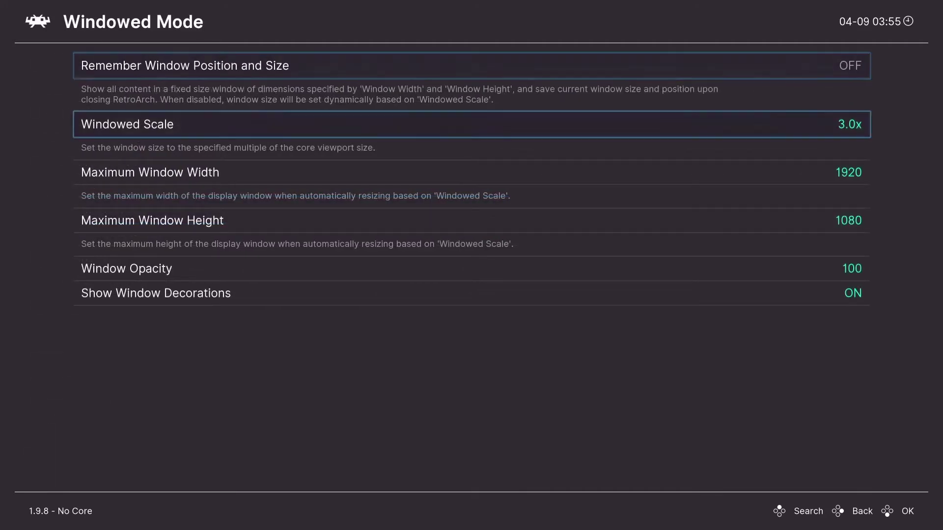
key("Up")
key("Up")
key("Down")
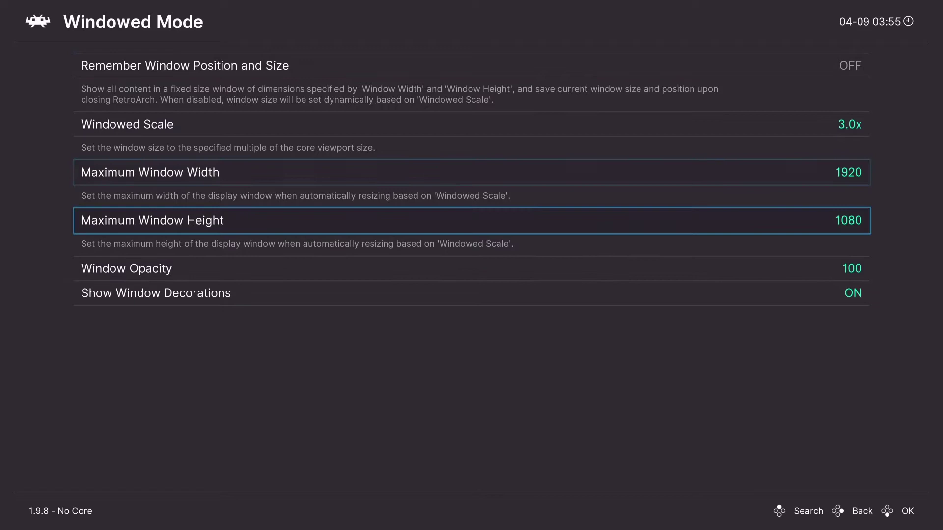
- Set the aspect ratio in the video Scaling settings to Core provided
key("BackSpace")
key("Down")
key("Return")
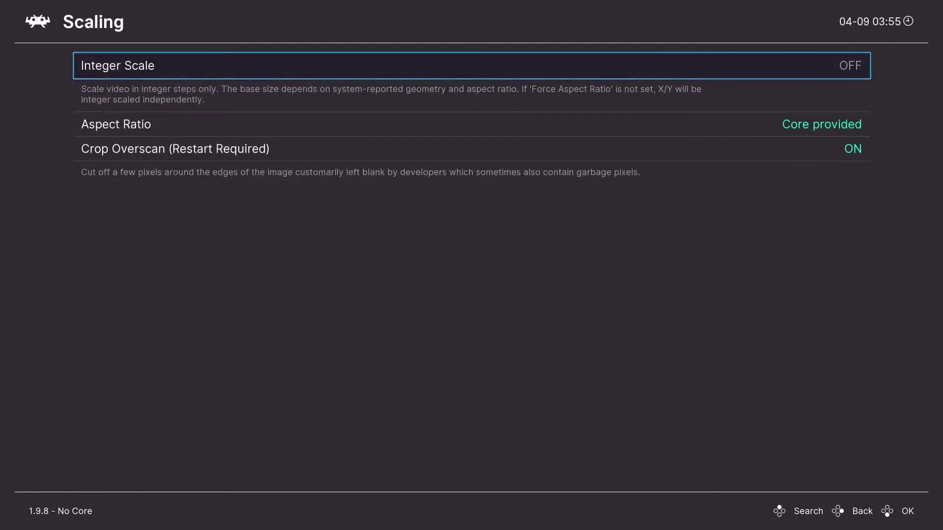
key("Down")
key("Return")
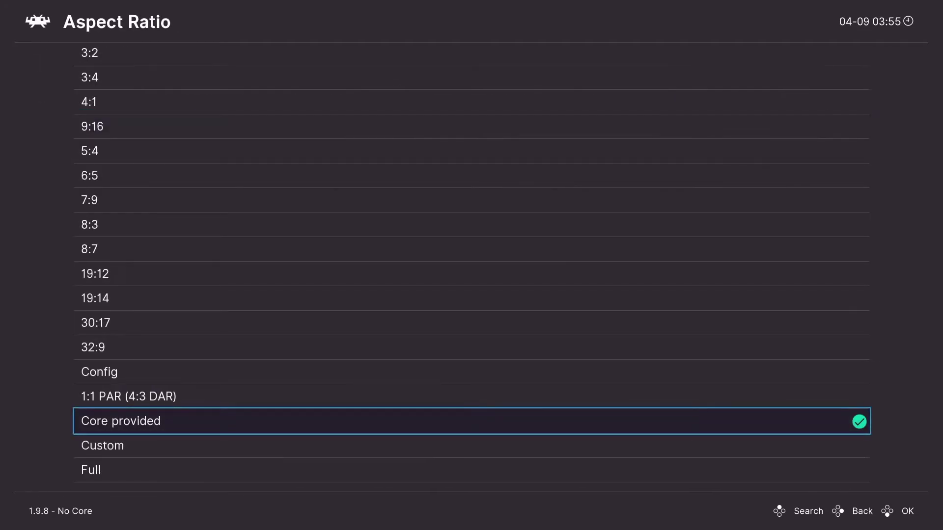
key("Down")
key("Down")
key("Down")
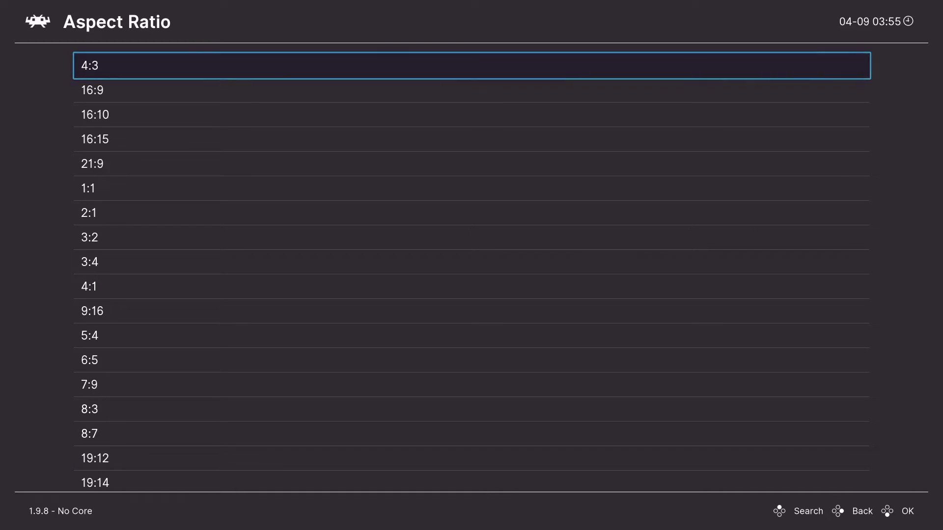
key("Down")
key("Up")
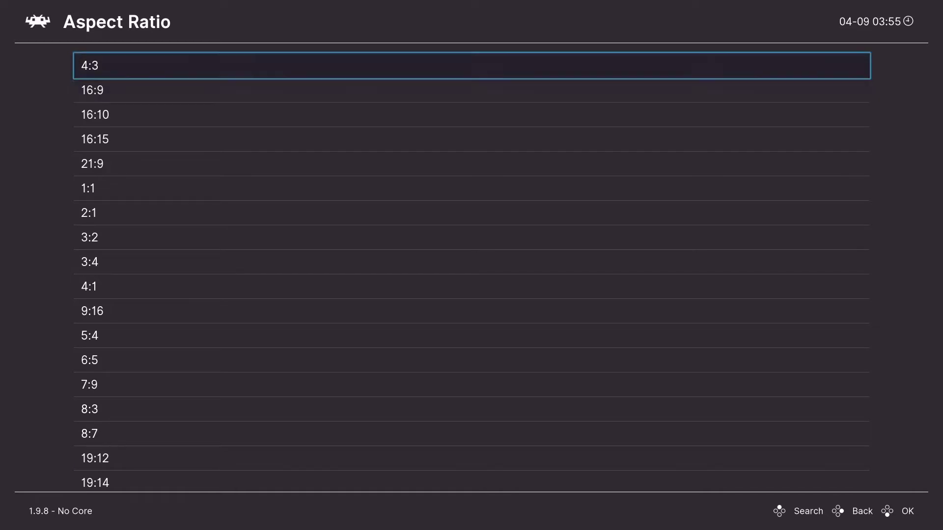
key("Up")
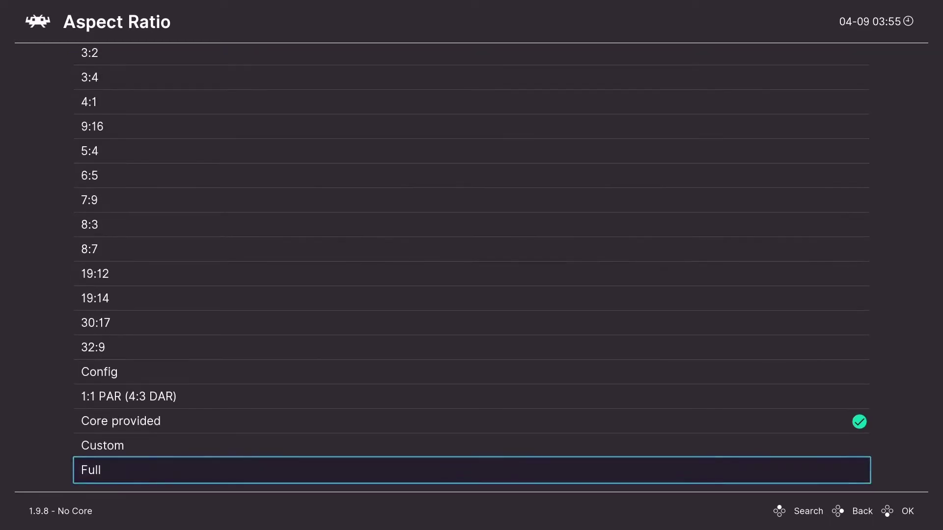
key("Up")
key("Up")
key("Return")
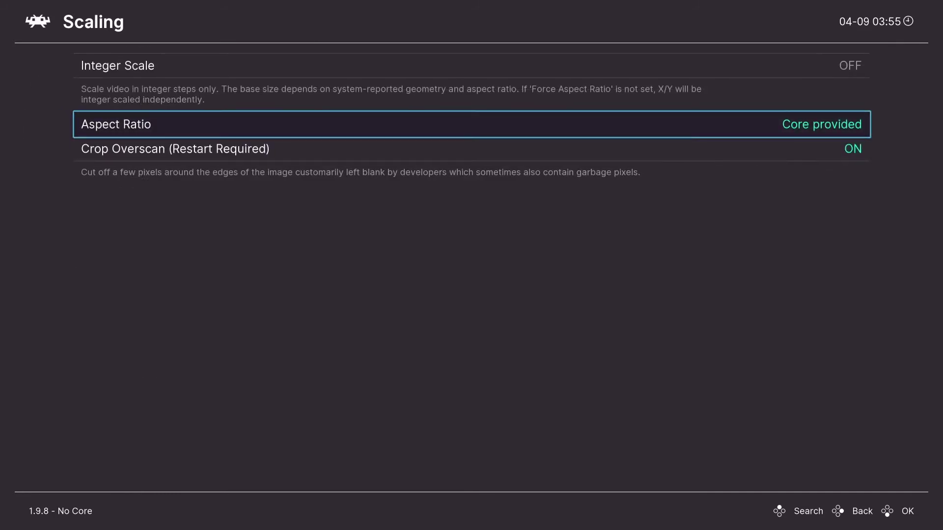
- Look over the remaining video settings and return to the Main Menu
key("BackSpace")
key("Down")
key("Down")
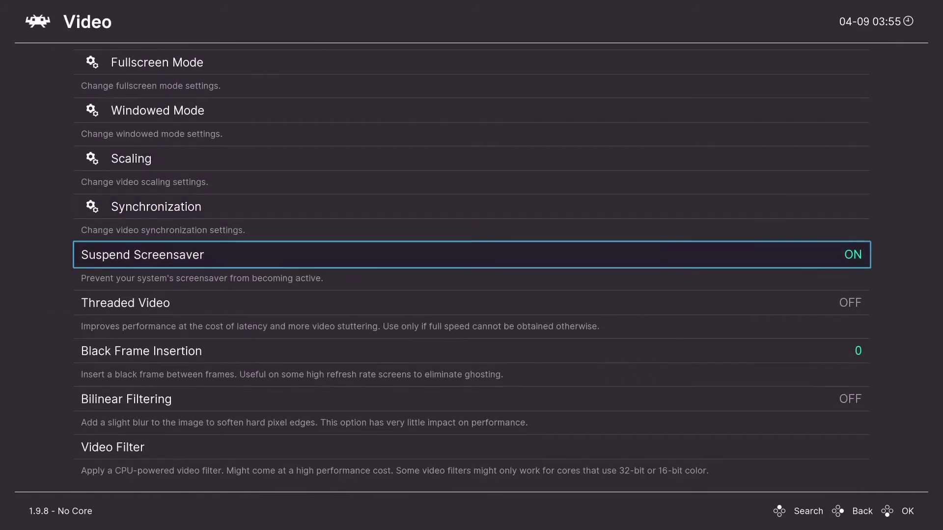
key("Down")
key("Down")
key("Down")
key("Down")
key("BackSpace")
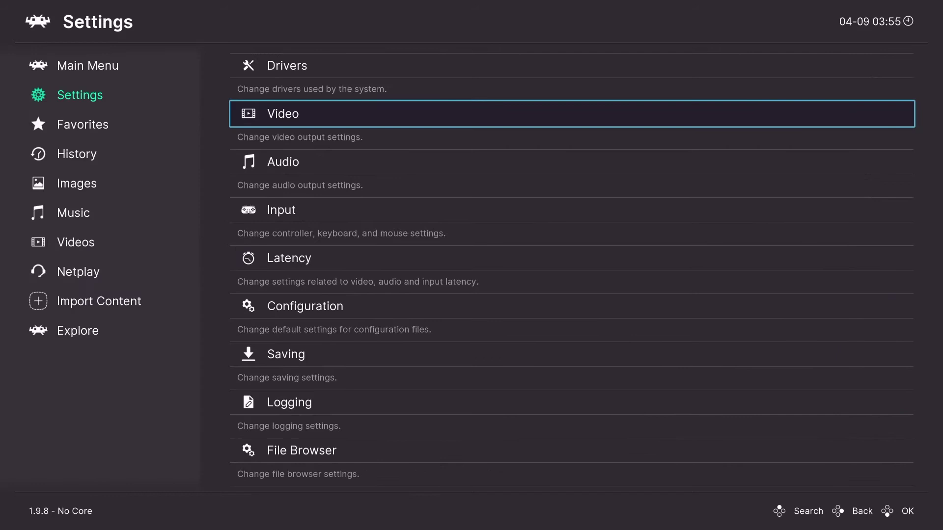
key("Left")
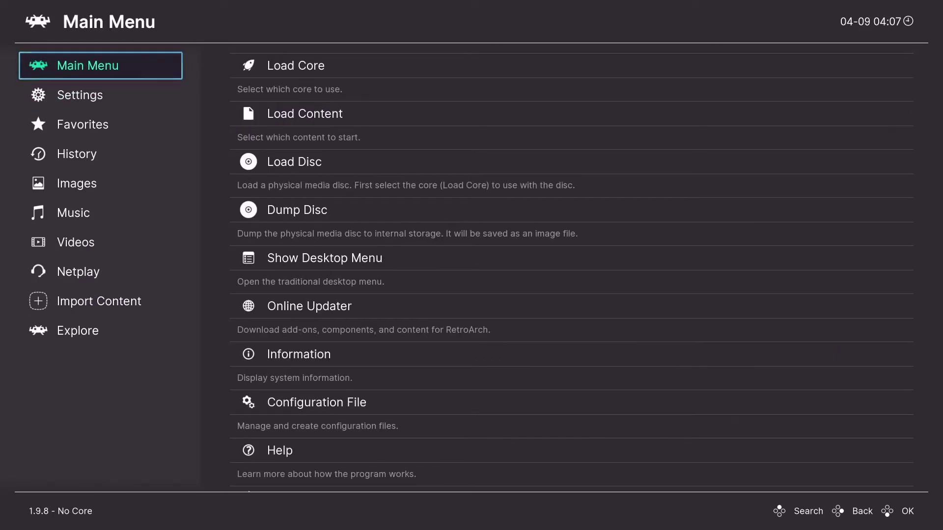
- Go to the Video category of the core options for the running game
key("Down")
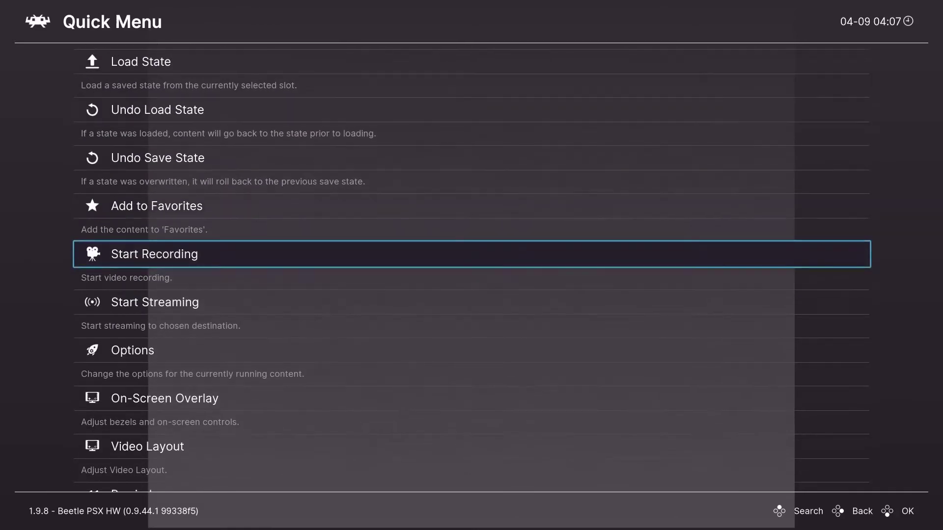
key("Down")
key("Return")
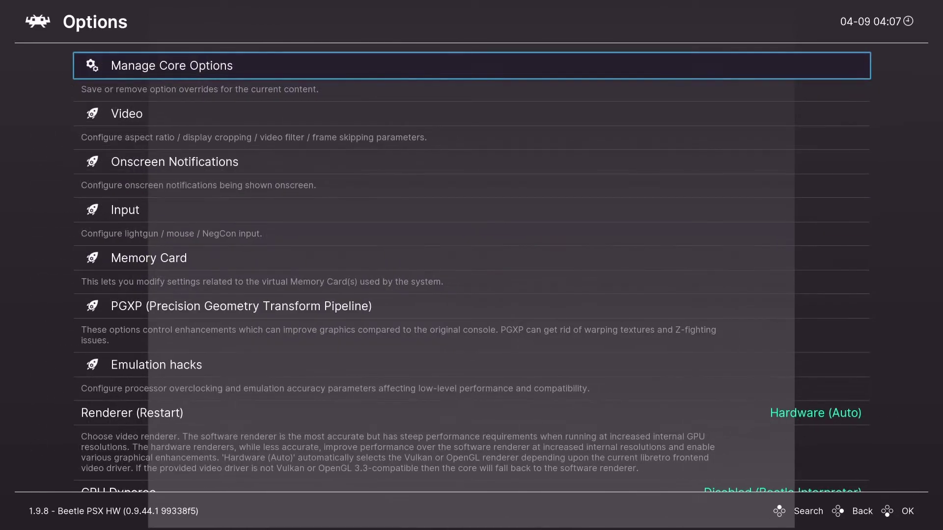
key("Down")
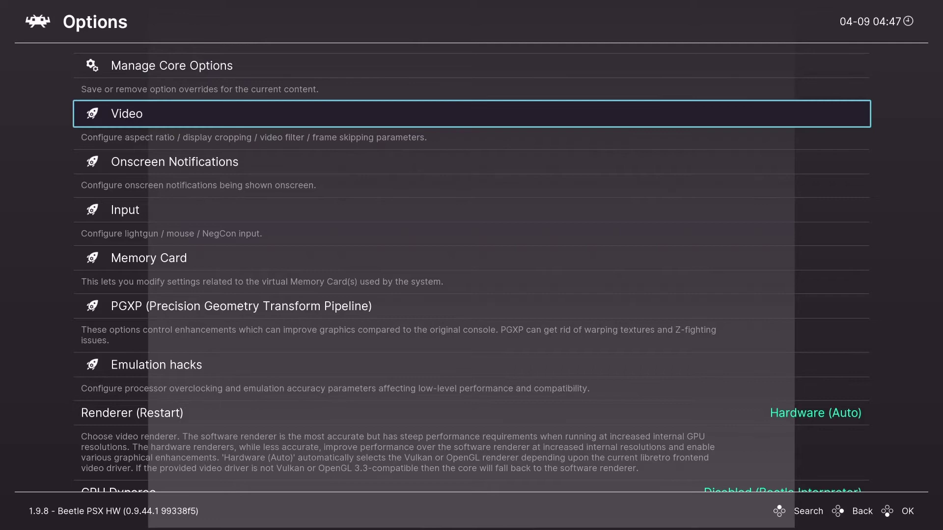
key("Return")
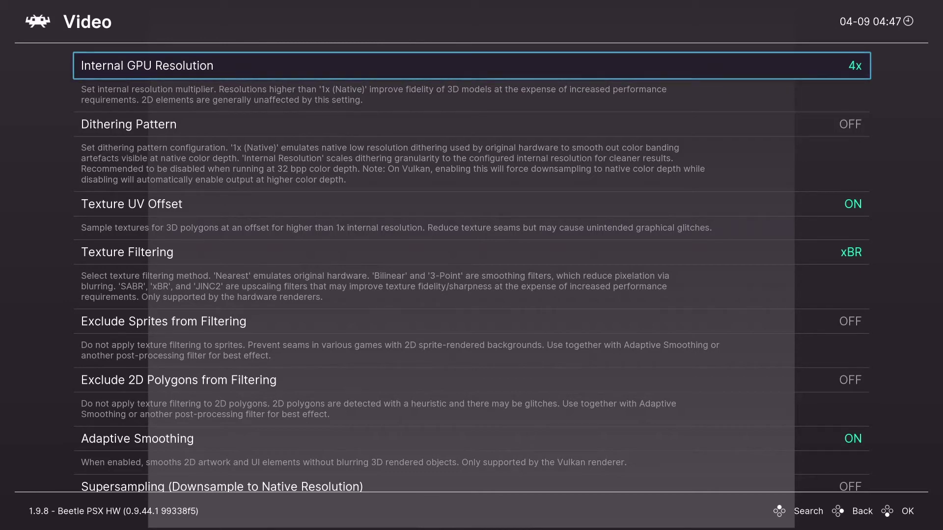
- Set the core's Internal GPU Resolution to 4x
key("Return")
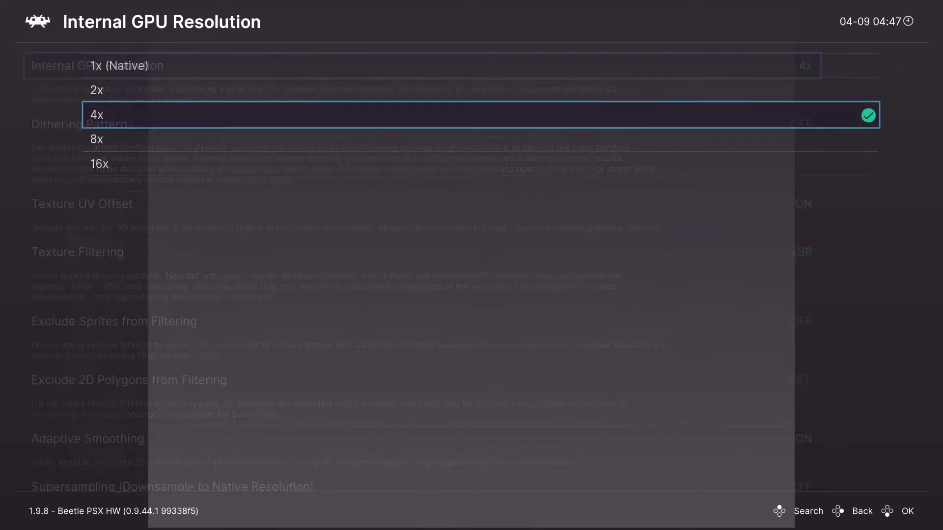
key("Down")
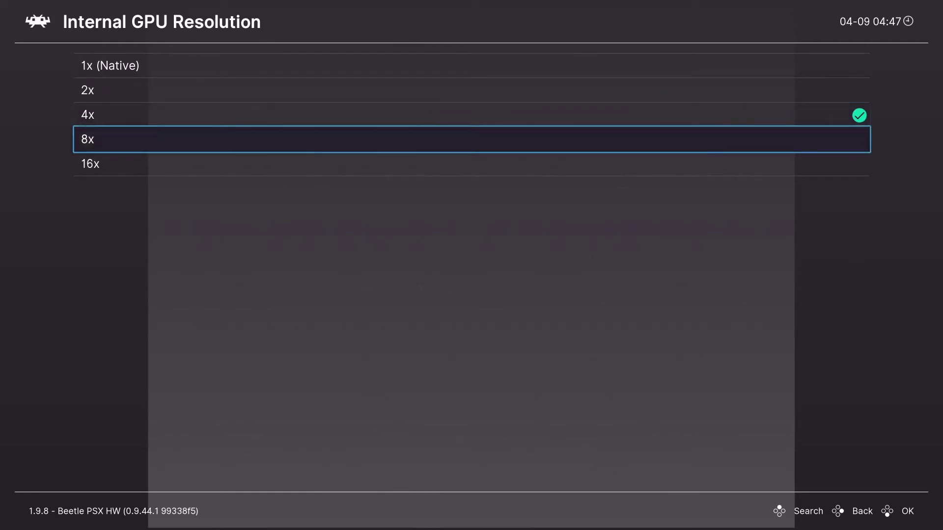
key("Up")
key("Return")
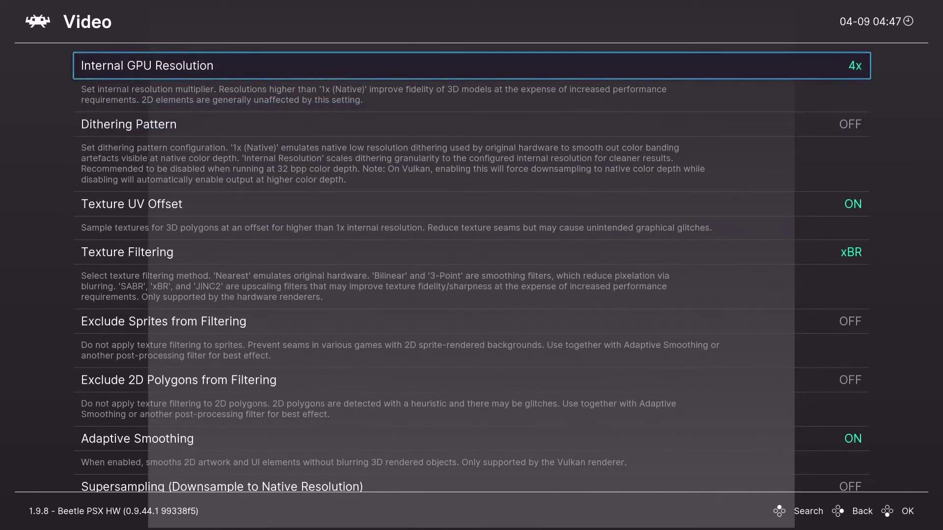
- Examine the alternative Internal GPU Resolution multipliers, from 1x (Native) up to 16x, without choosing another one
key("Return")
key("Down")
key("Down")
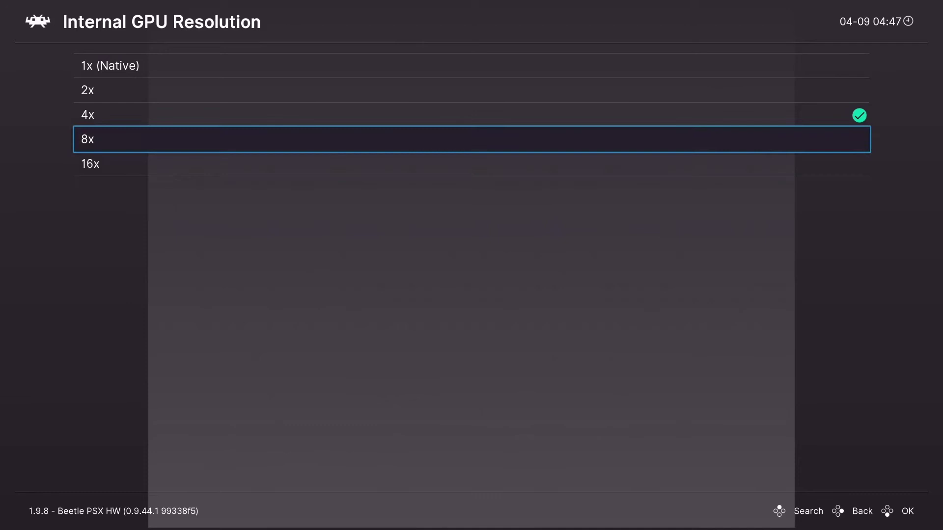
key("BackSpace")
key("Return")
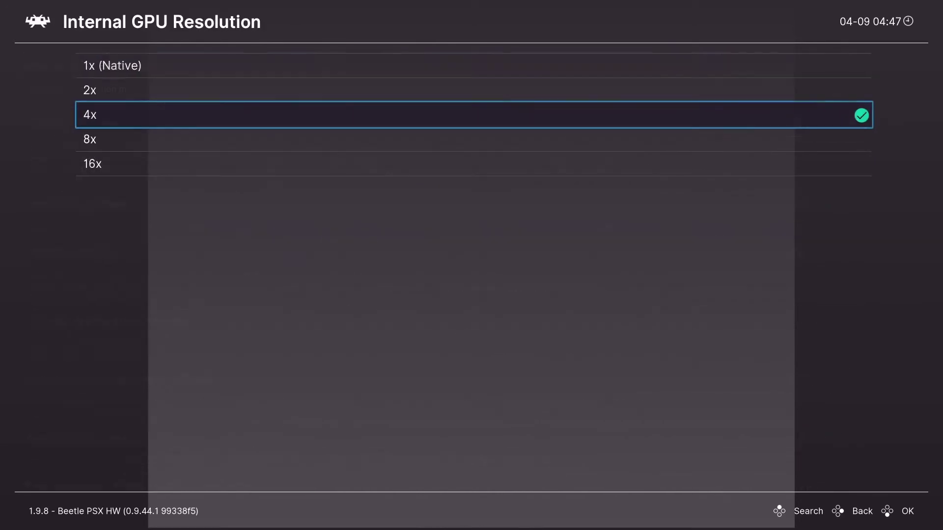
key("Up")
key("Up")
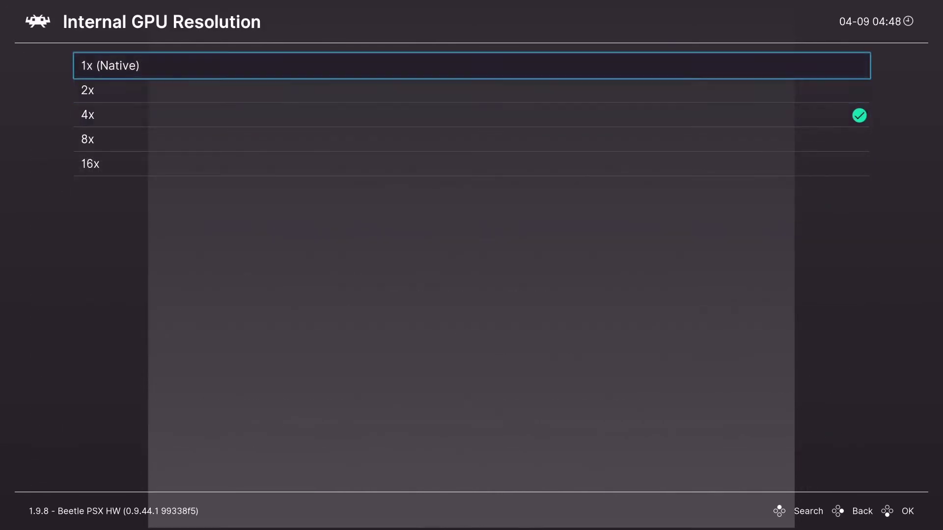
key("BackSpace")
- Set the core's Dithering Pattern option to OFF
key("Down")
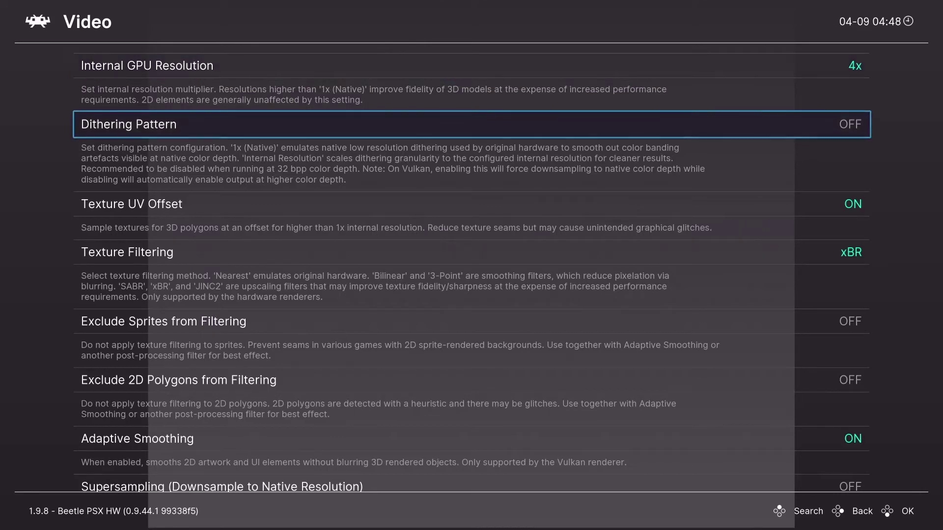
key("Return")
key("Up")
key("Up")
key("Return")
key("Return")
key("Down")
key("Return")
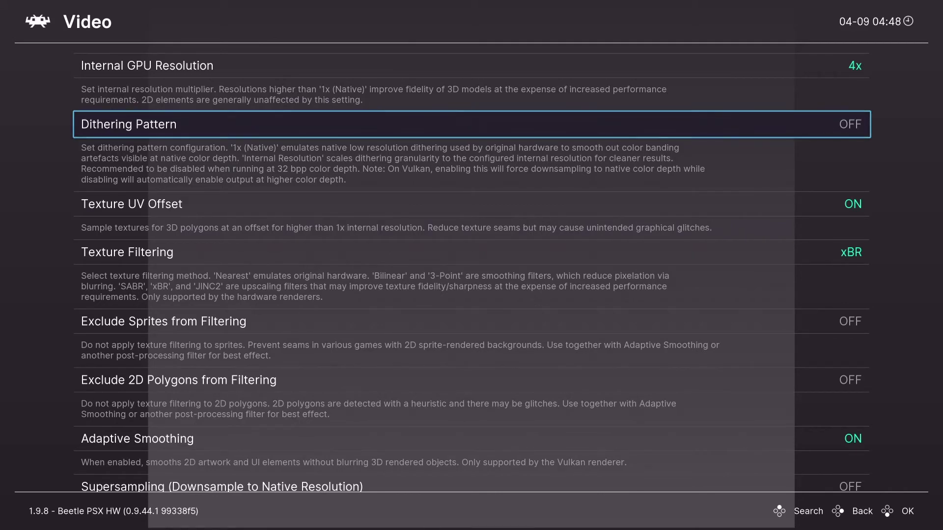
- Set the core's Texture Filtering method to xBR
key("Down")
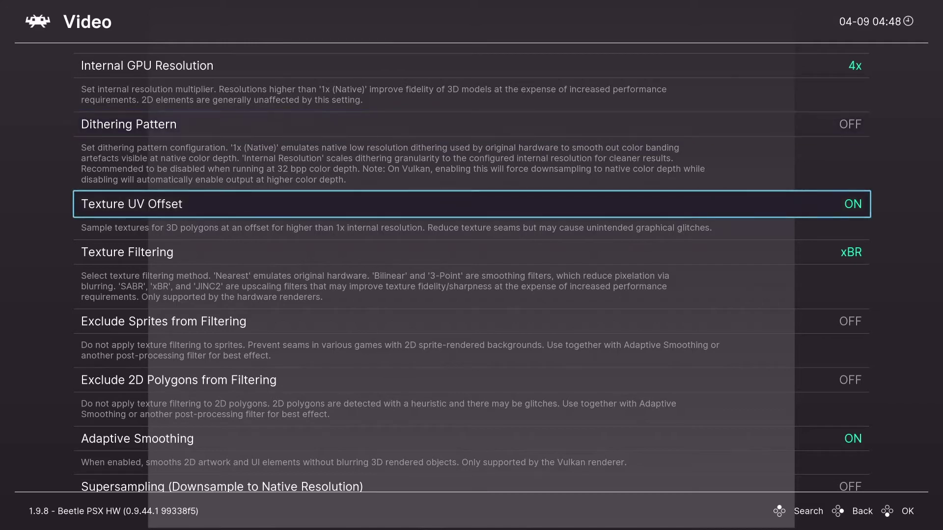
key("Down")
key("Up")
key("Down")
key("Return")
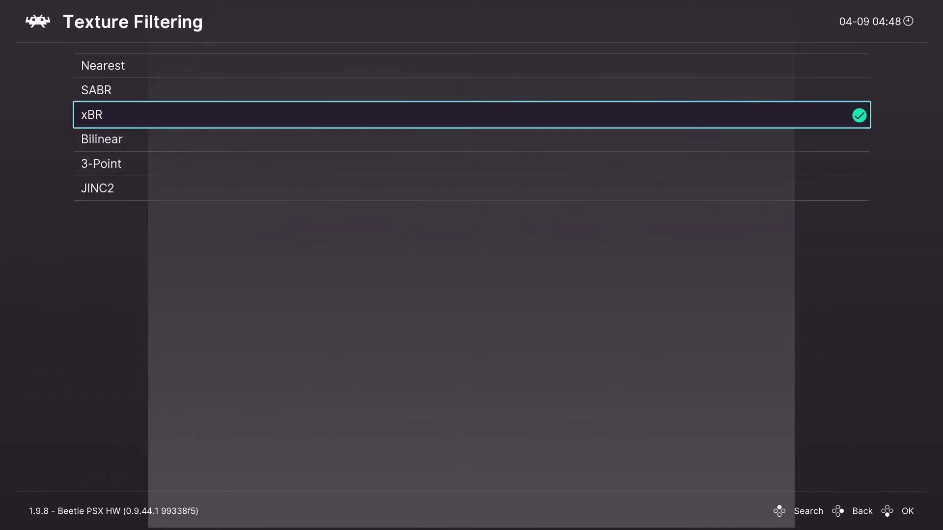
key("Return")
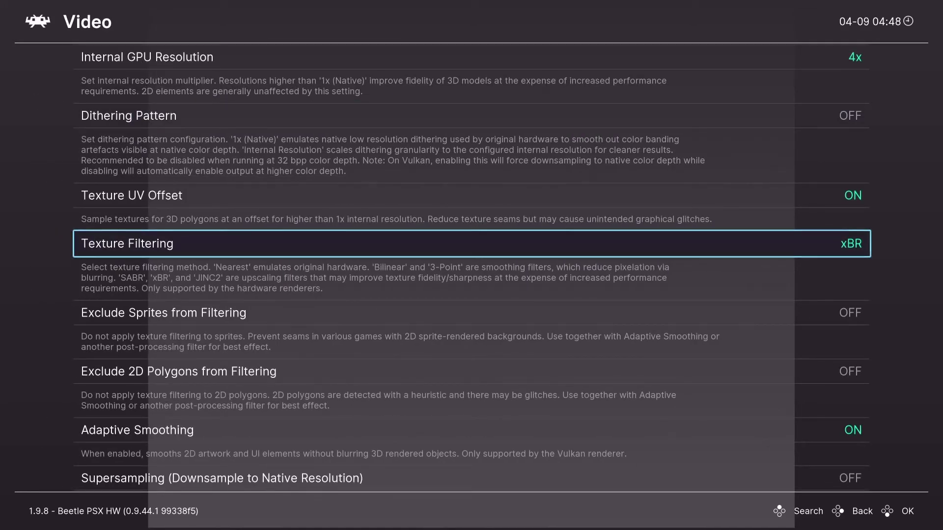
- Examine the alternative Texture Filtering methods, including Nearest, Bilinear and 3-Point, without choosing another one
key("Return")
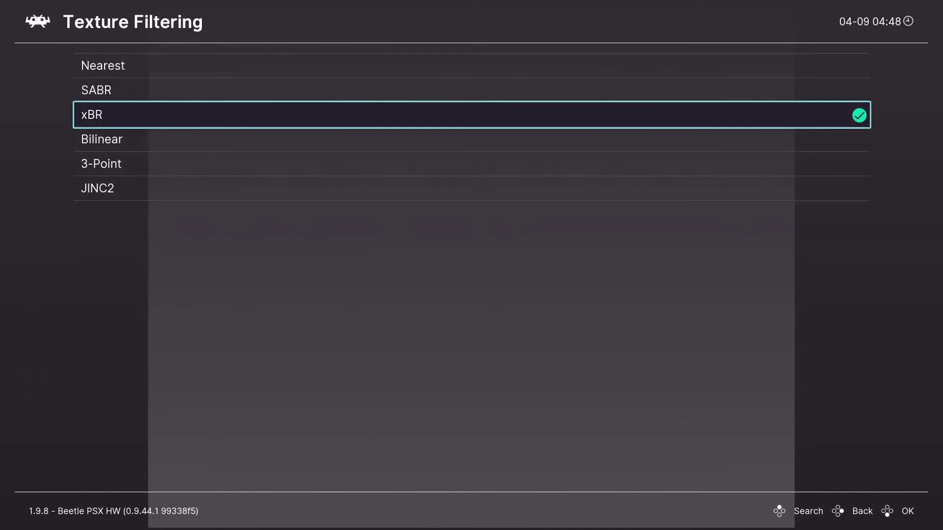
key("Down")
key("Up")
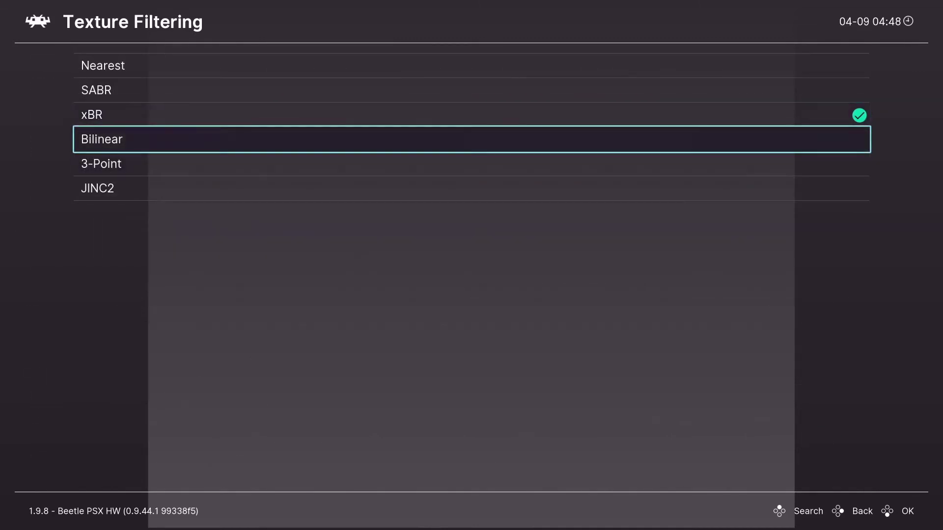
key("Down")
key("Down")
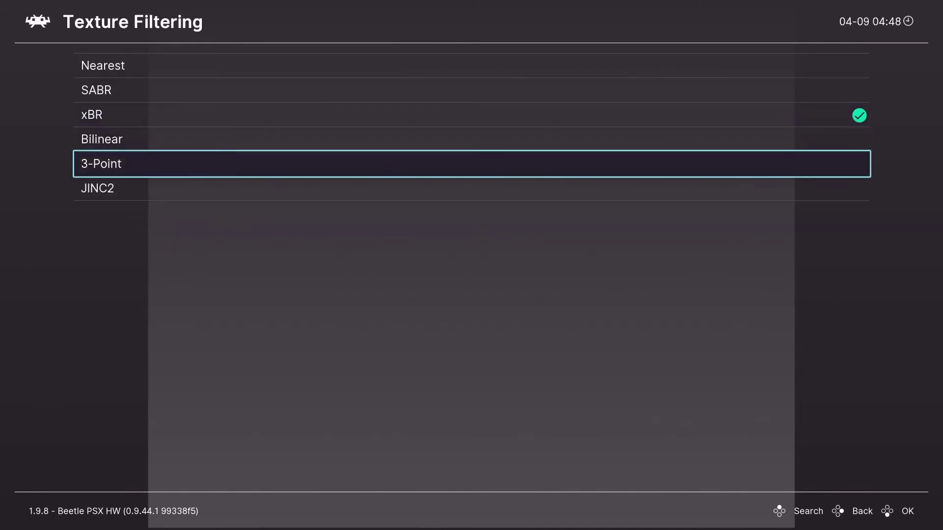
key("Up")
key("Up")
key("Up")
key("Down")
key("Down")
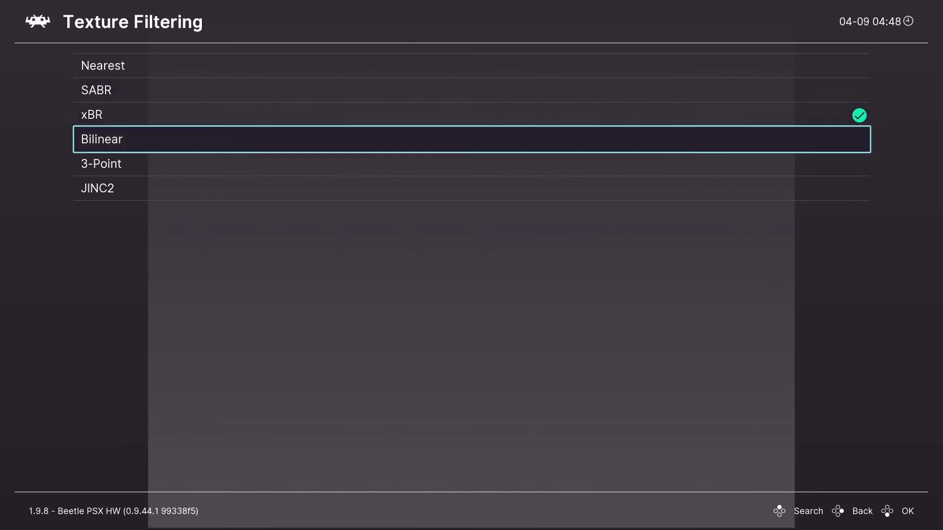
key("Up")
key("Up")
key("Up")
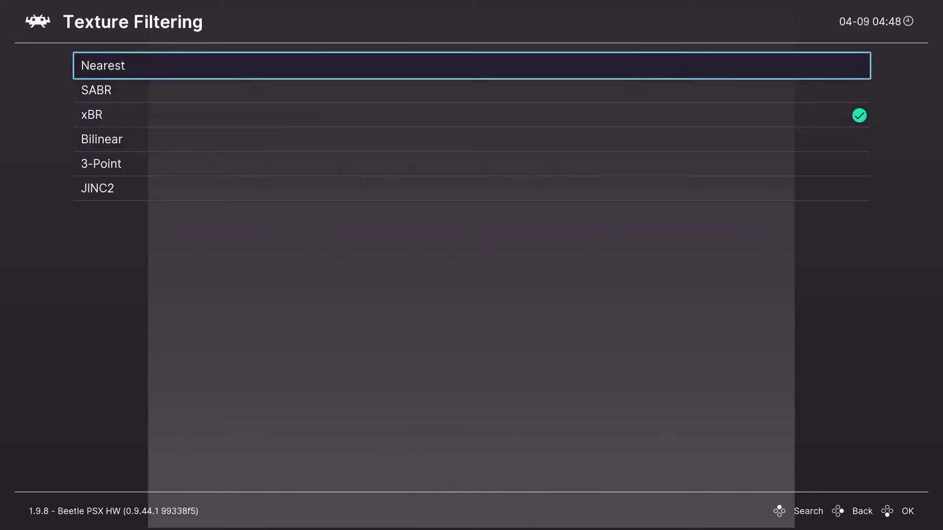
key("BackSpace")
- Reopen the Texture Filtering choices and select xBR as the filtering method
key("Return")
key("Down")
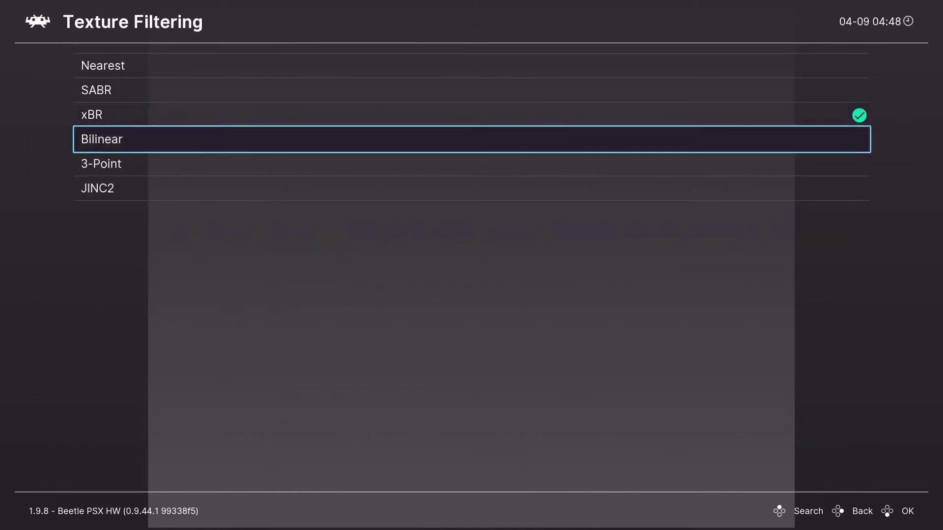
key("Down")
key("Up")
key("Up")
key("Return")
- Examine the options for excluding sprites and 2D polygons from filtering, and the Adaptive Smoothing option
key("Down")
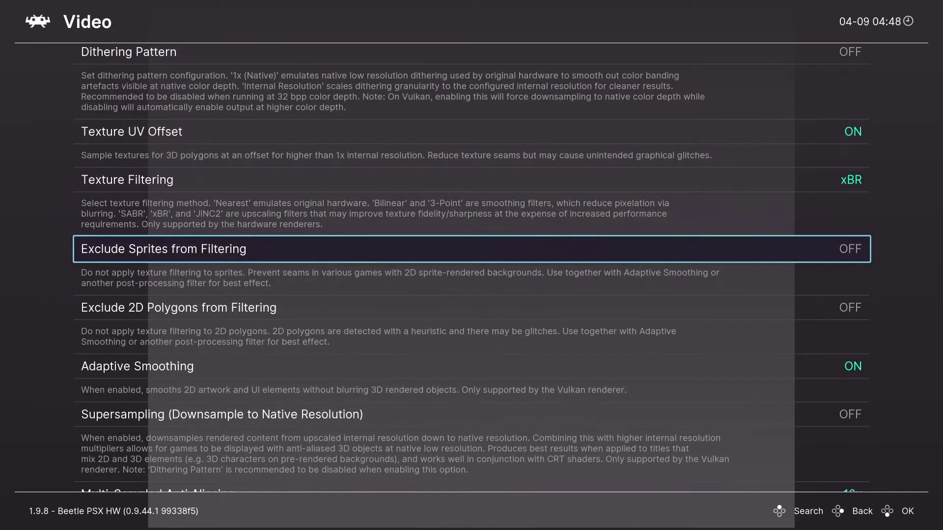
key("Down")
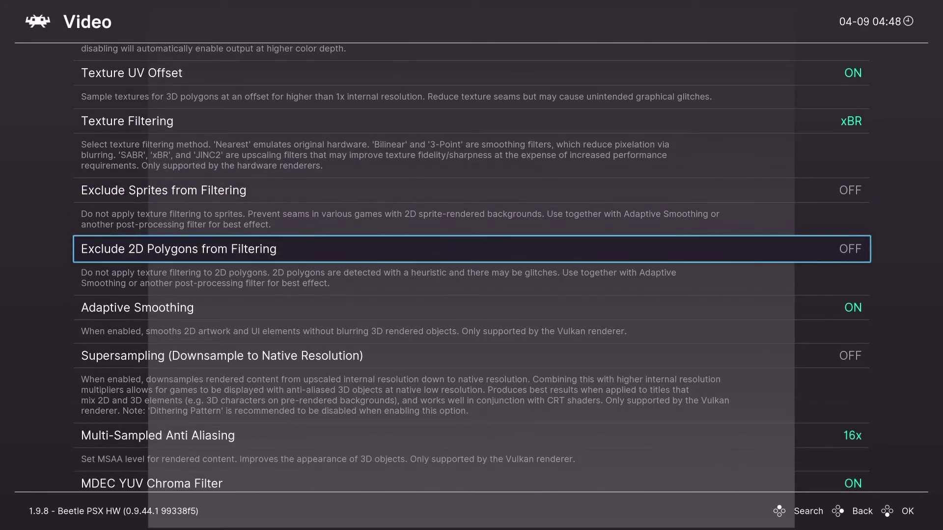
key("Up")
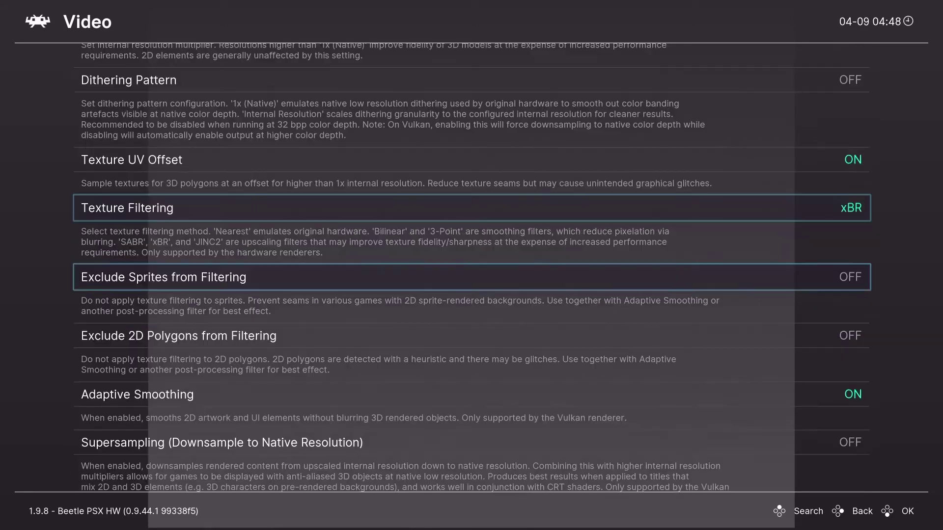
key("Down")
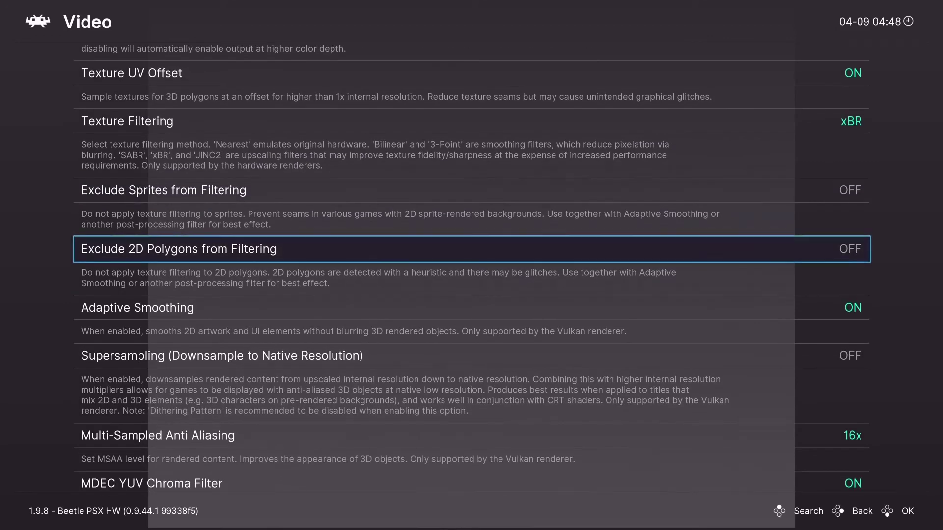
key("Up")
key("Down")
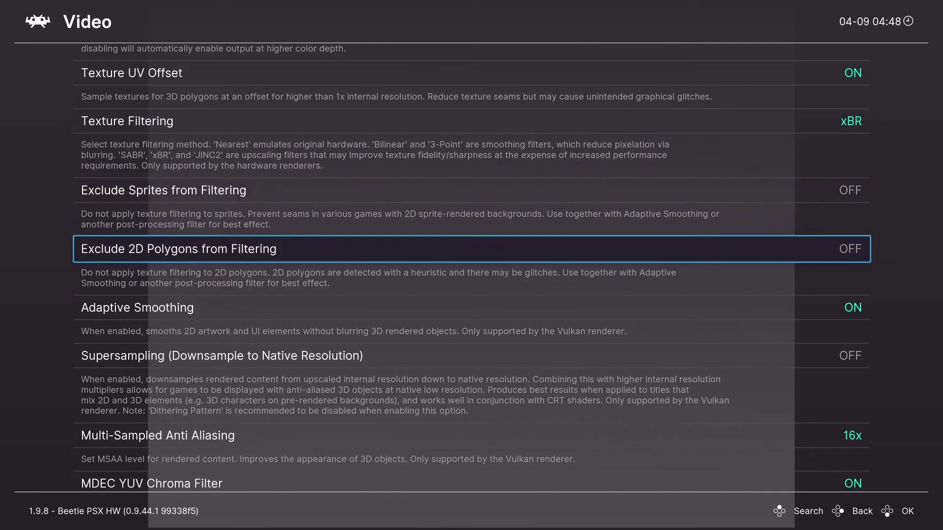
key("Down")
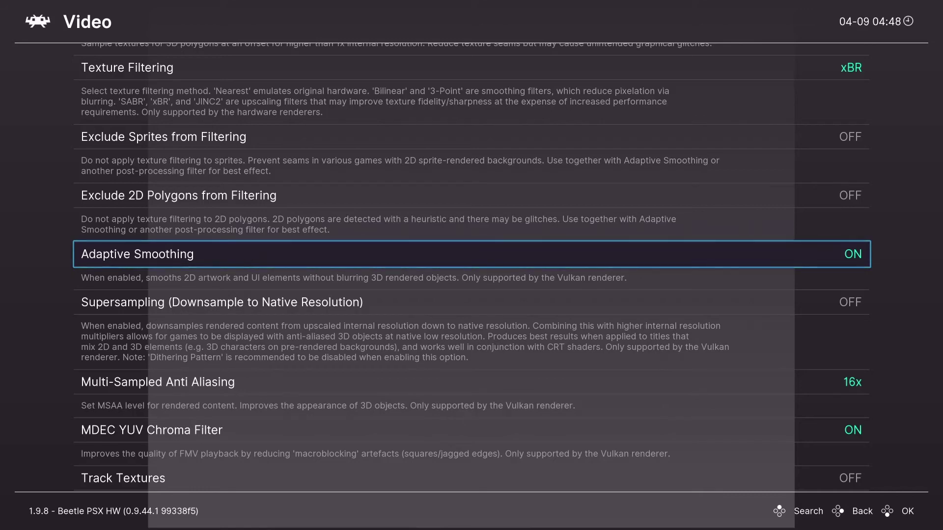
- Set the core's Multi-Sampled Anti Aliasing level to 16x
key("Down")
key("Down")
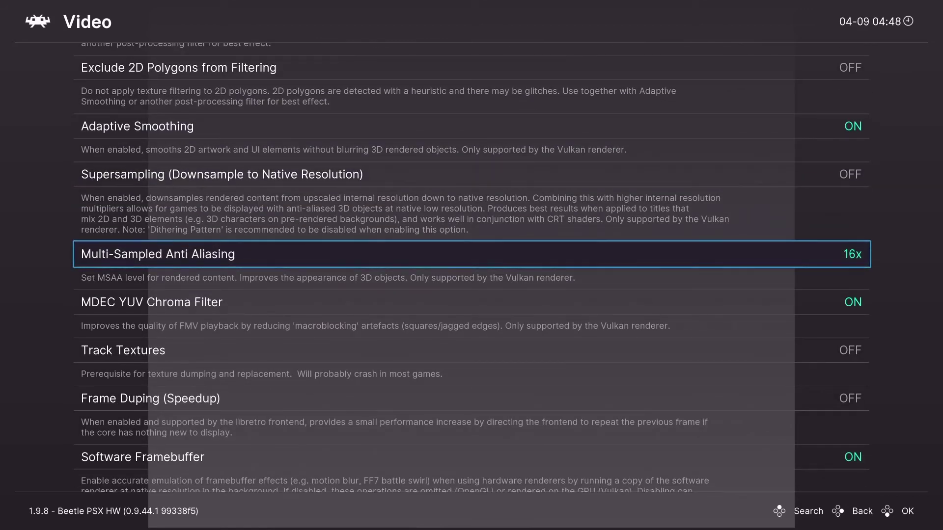
key("Return")
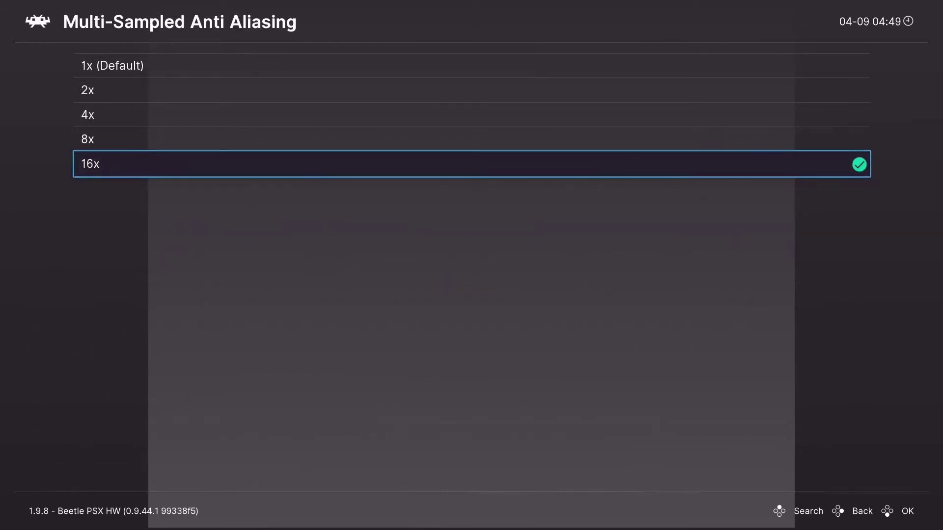
key("Up")
key("Down")
key("Up")
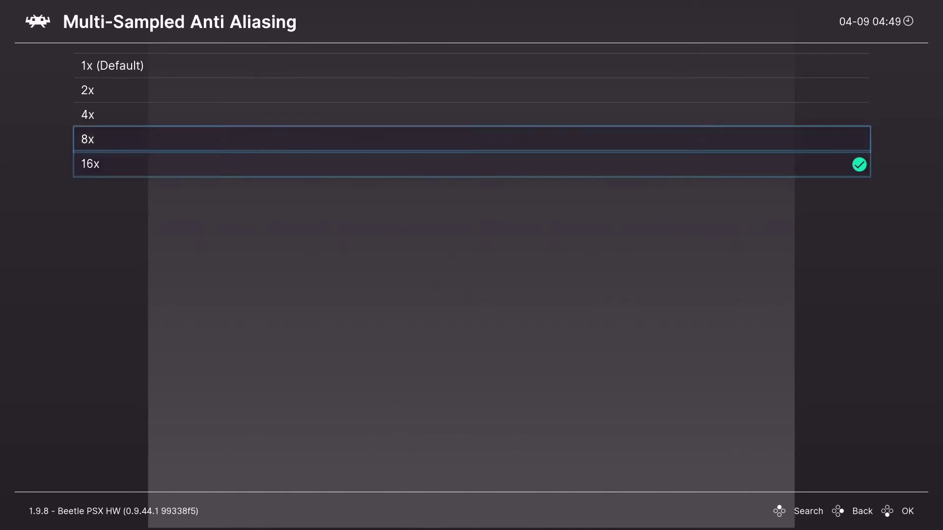
key("Down")
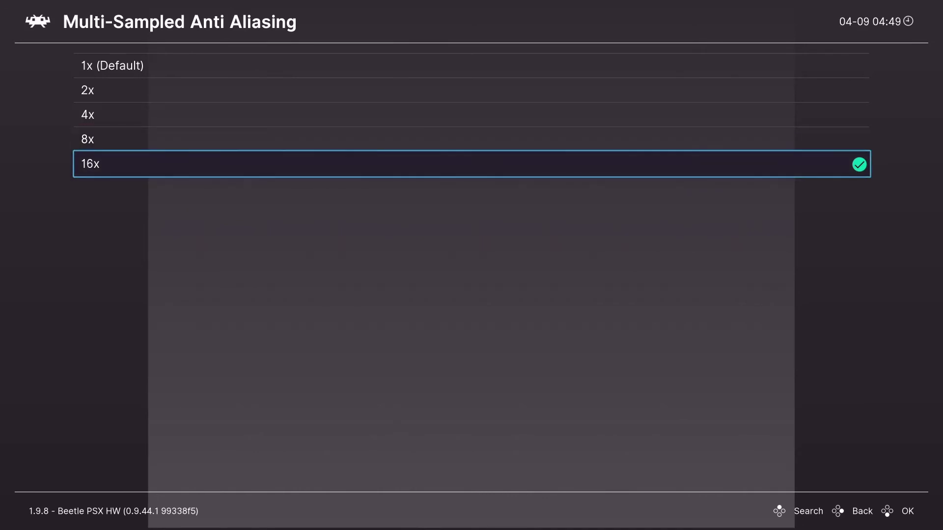
key("Return")
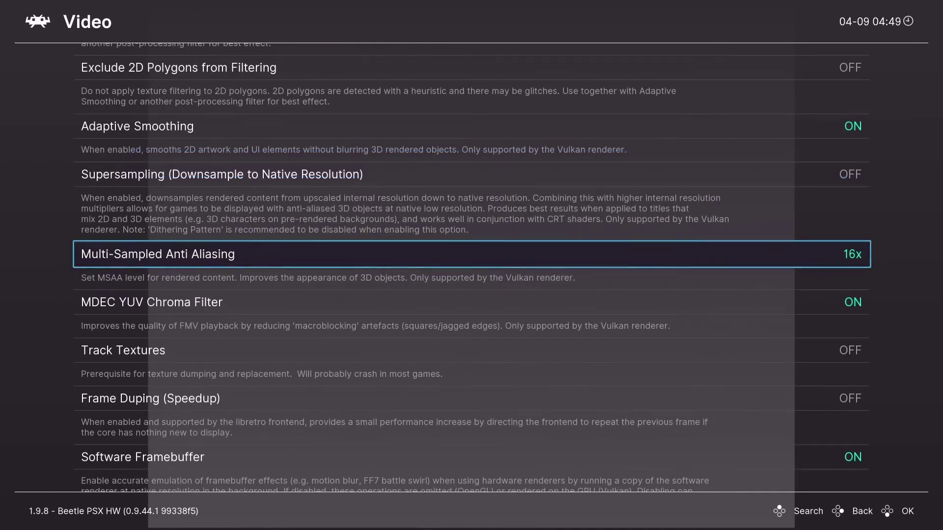
- Examine the remaining core video options, from MDEC YUV Chroma Filter down to the NTSC scanline settings
key("Down")
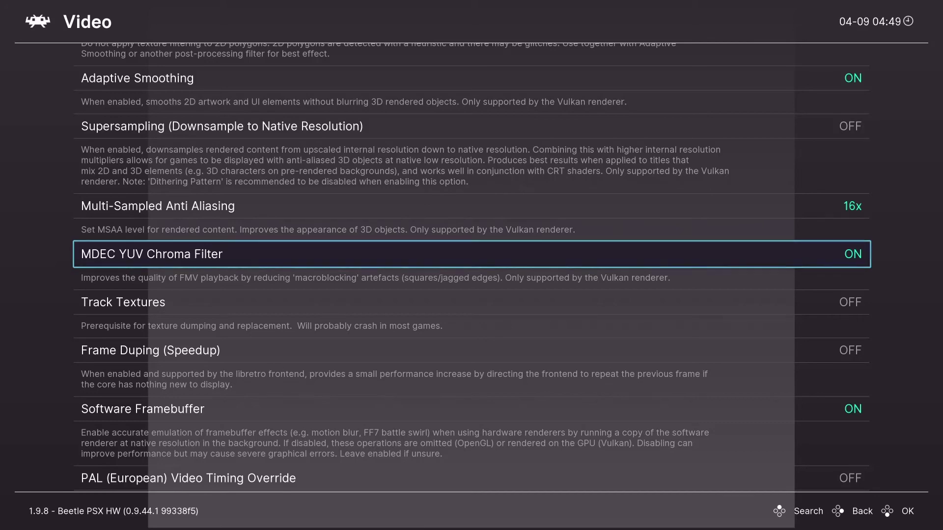
key("Down")
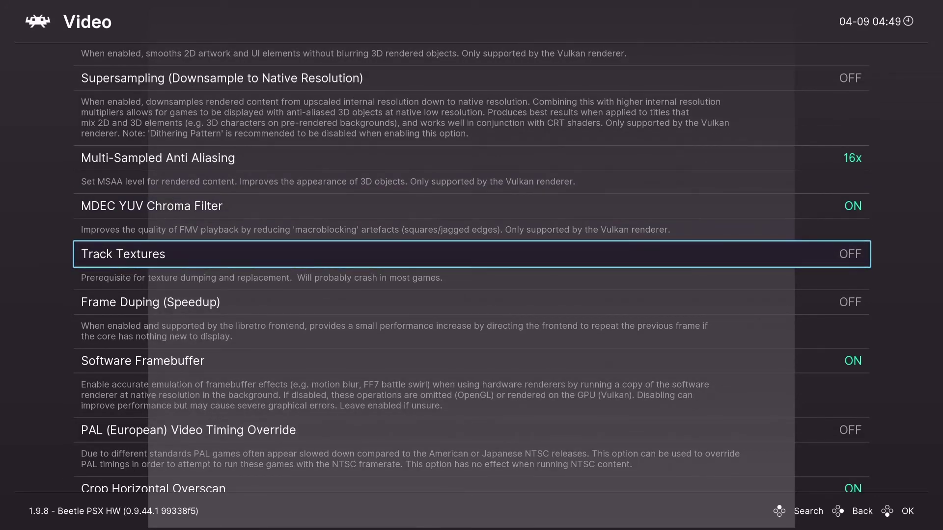
key("Down")
key("Down")
key("Down")
key("Down")
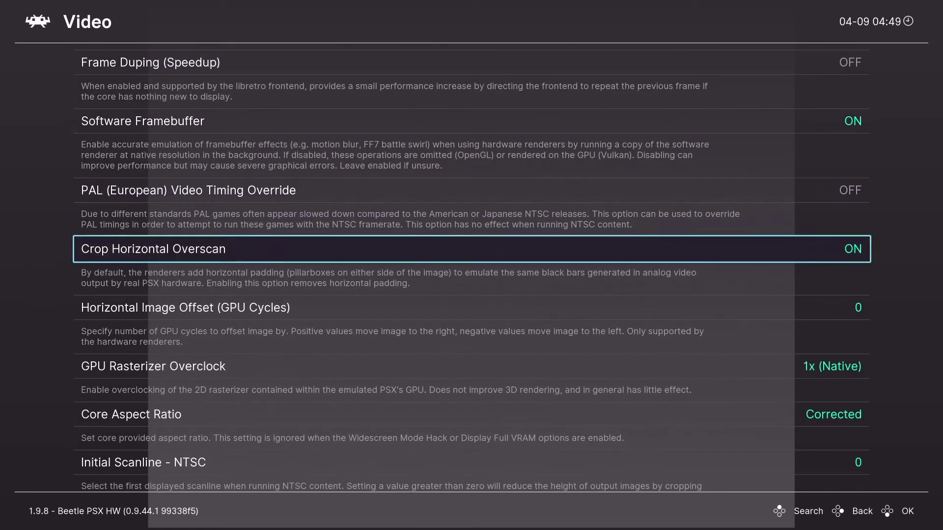
key("Down")
key("Down")
key("Down")
key("Down")
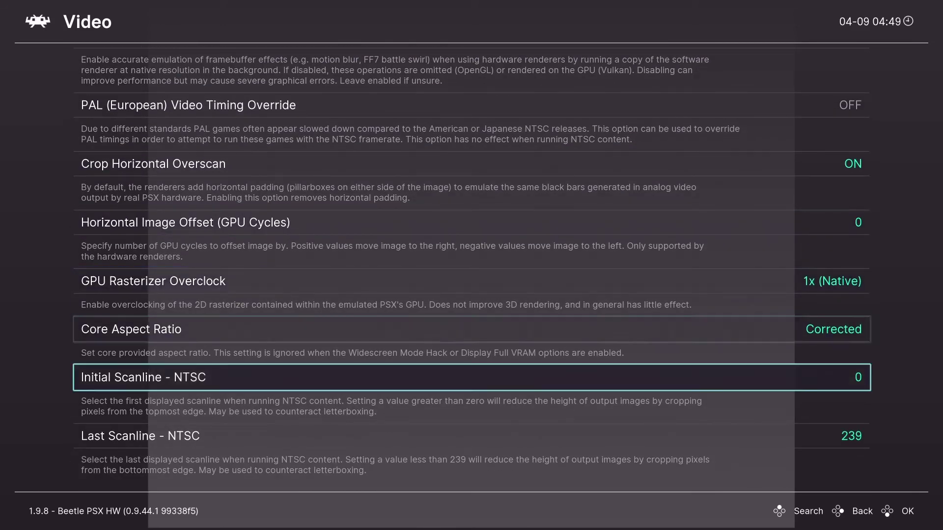
key("Down")
- Set the PGXP Operation Mode to Memory + CPU (Buggy) in the core's PGXP options
key("BackSpace")
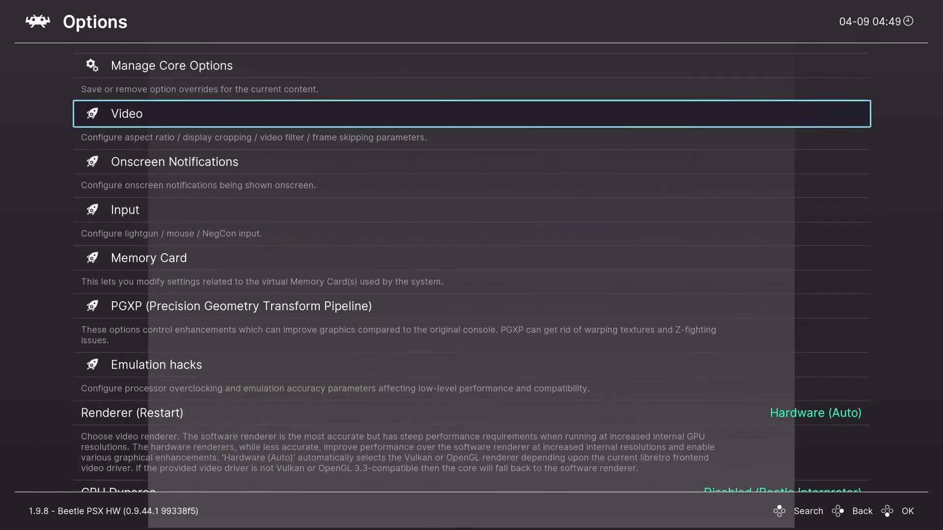
key("Down")
key("Down")
key("Down")
key("Down")
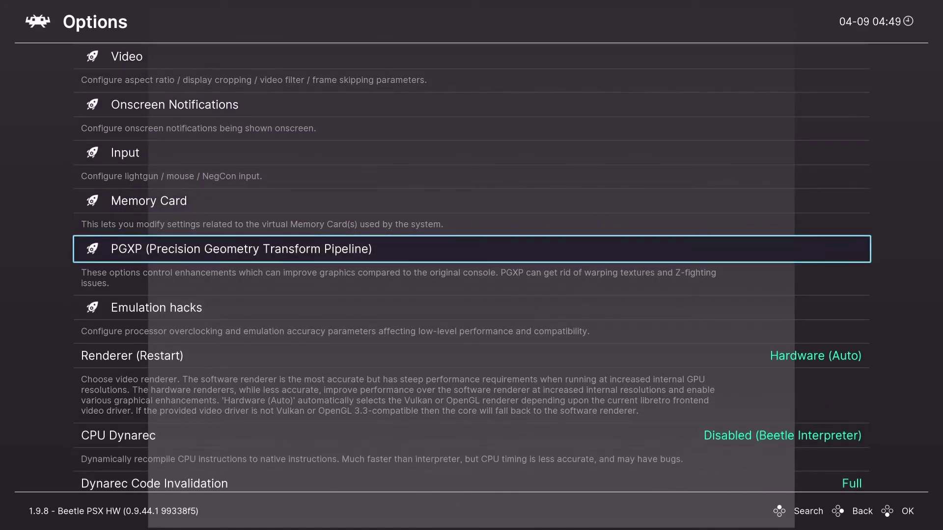
key("Return")
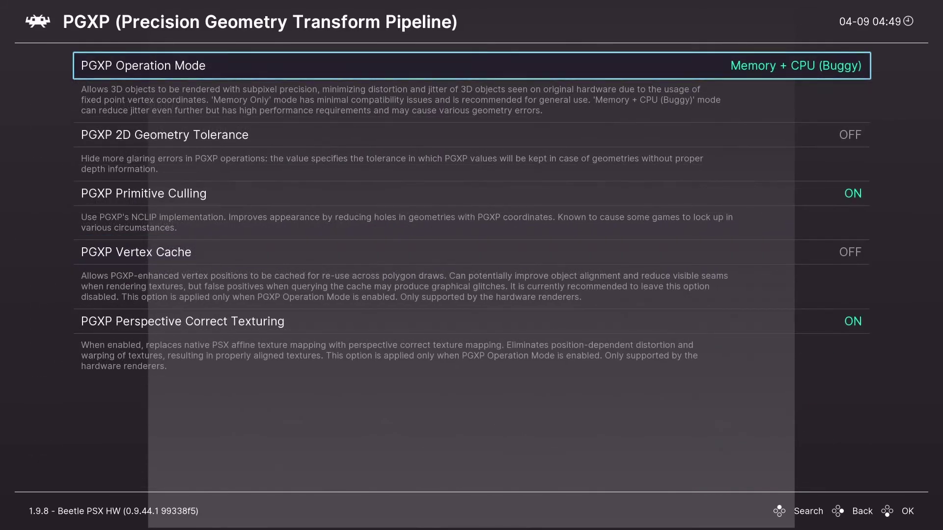
key("Return")
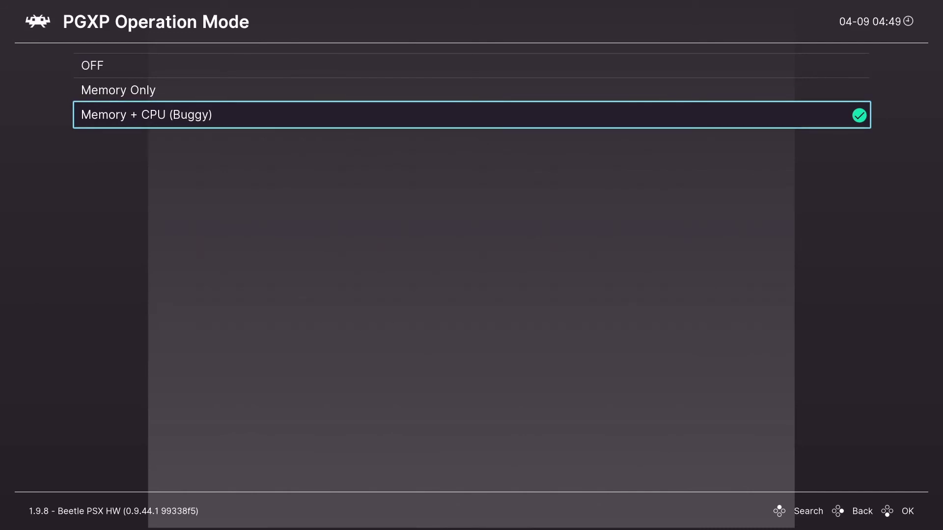
key("Return")
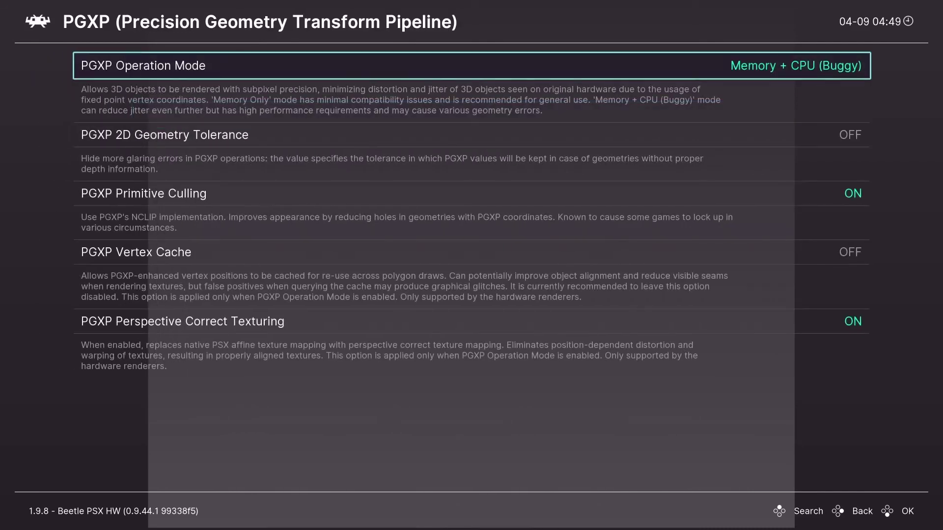
- Examine the Memory Only alternative for the PGXP Operation Mode without choosing it
key("Down")
key("Up")
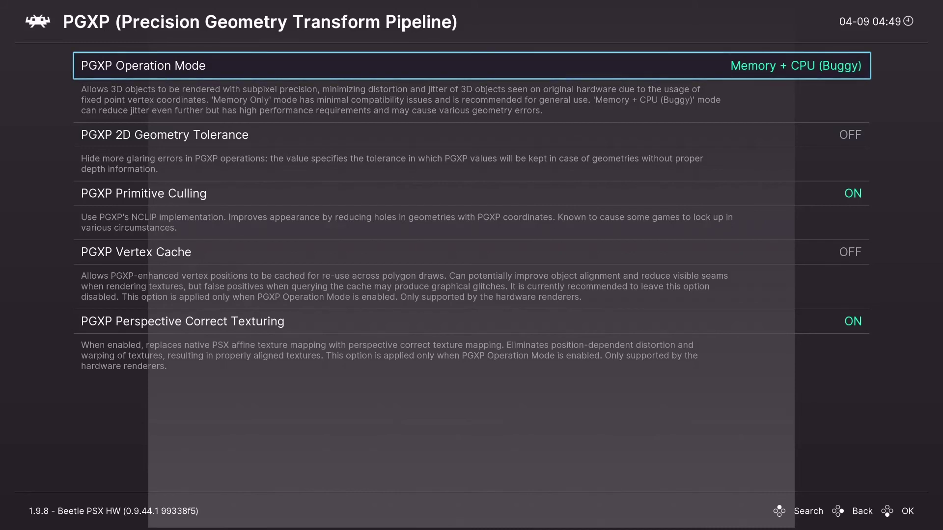
key("Return")
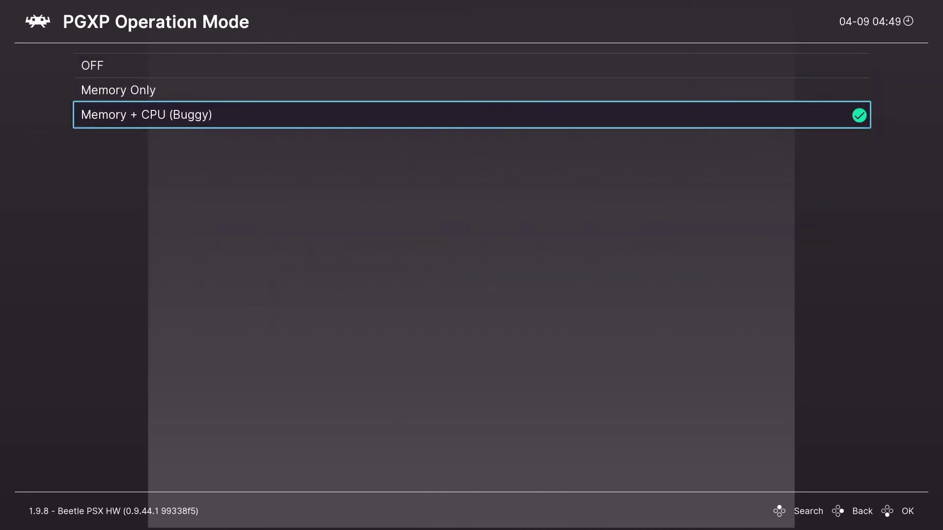
key("Up")
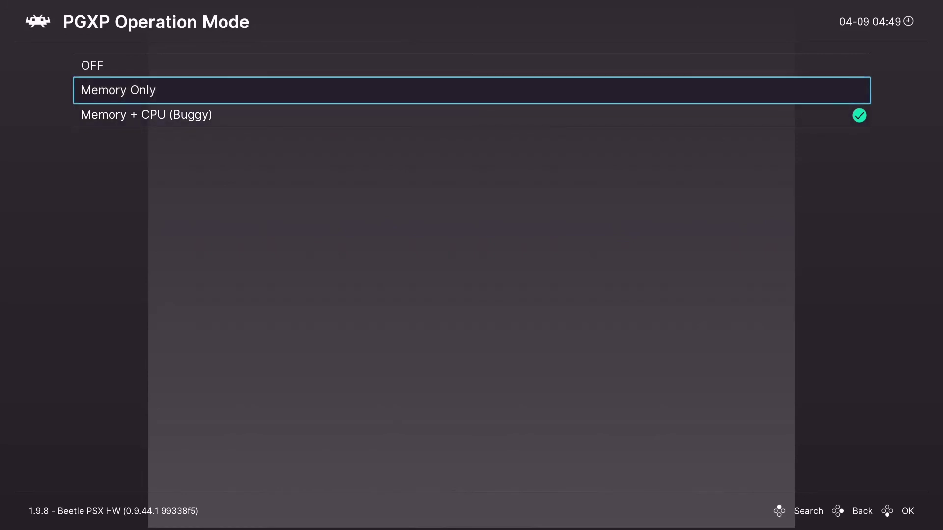
key("BackSpace")
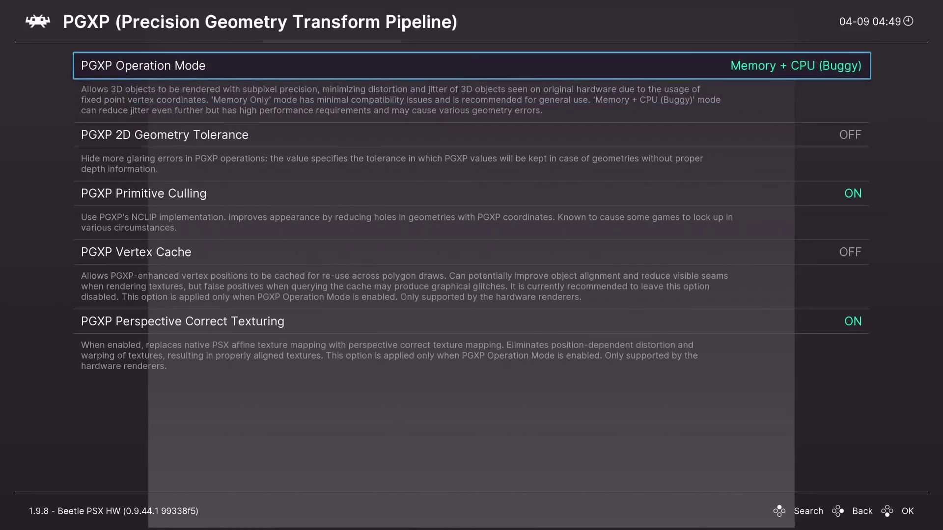
- Examine the PGXP 2D Geometry Tolerance, Primitive Culling, Vertex Cache and Perspective Correct Texturing options
key("Down")
key("Down")
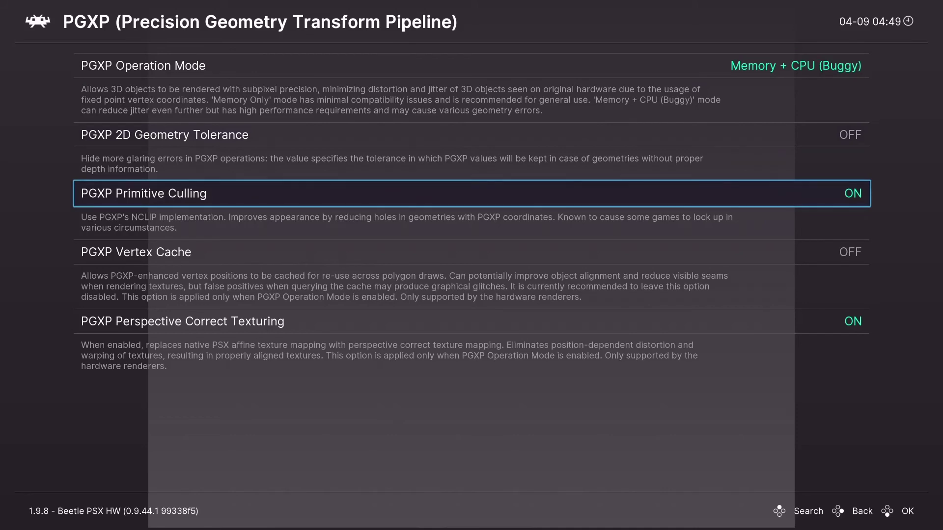
key("Down")
key("Down")
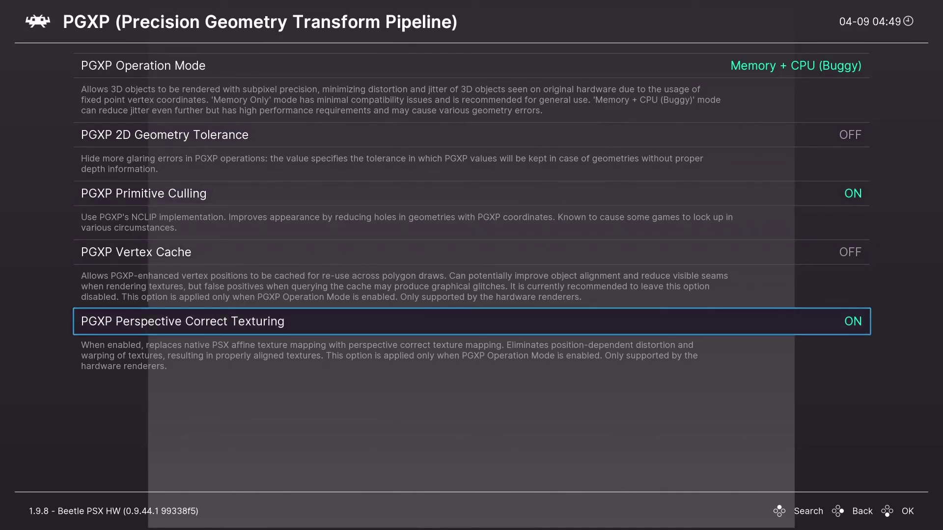
key("Up")
key("Up")
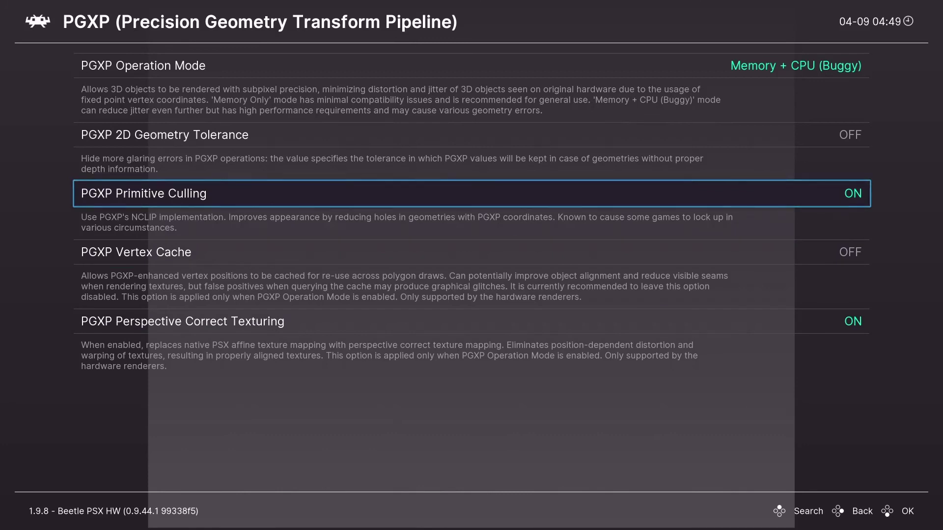
key("Up")
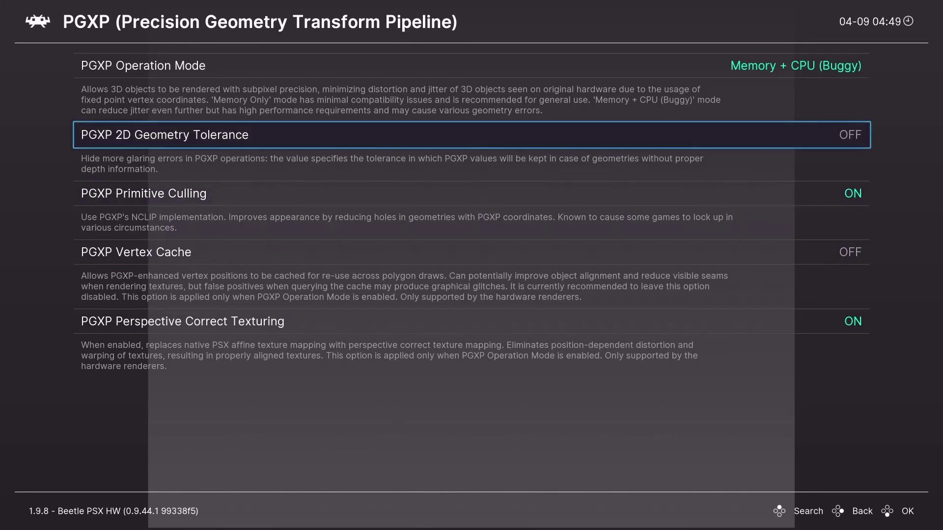
key("Down")
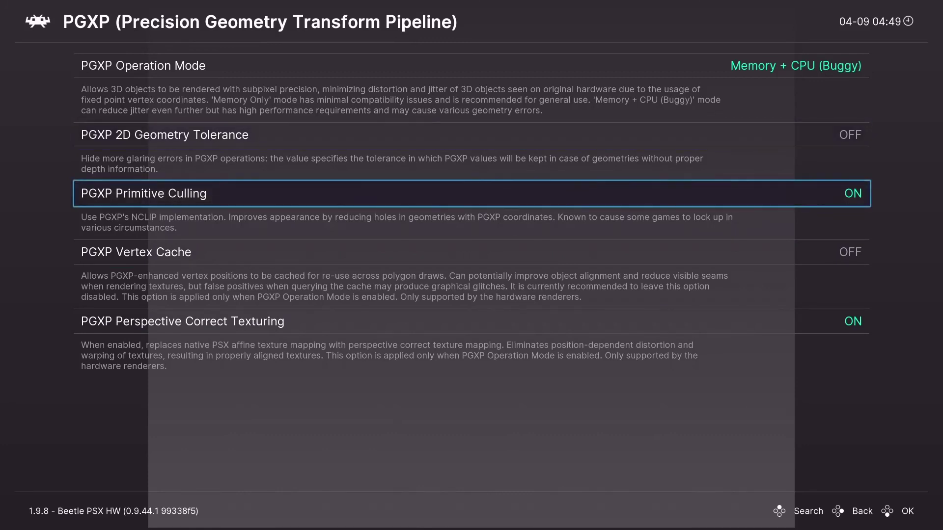
key("Down")
key("Up")
key("Up")
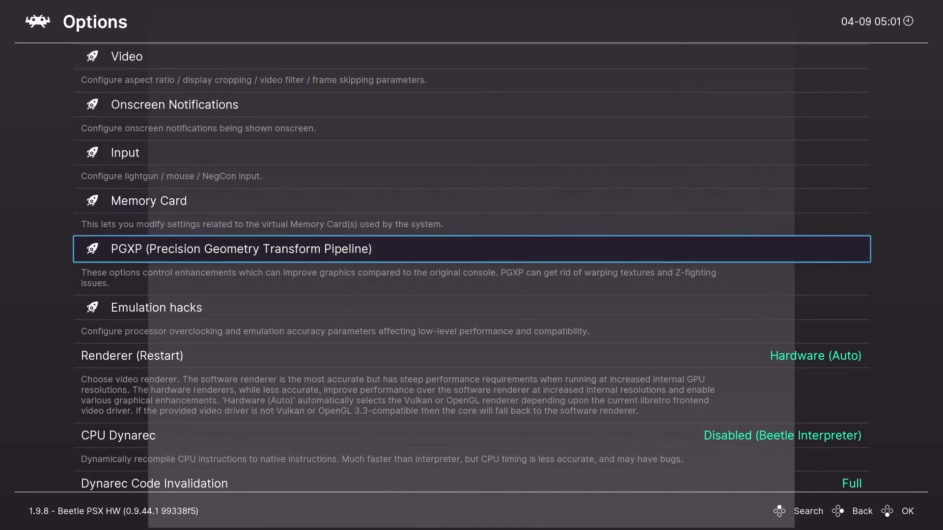
- Set the core's CD Access Method to Pre-Cache
key("Down")
key("Down")
key("Down")
key("Down")
key("Down")
key("Down")
key("Down")
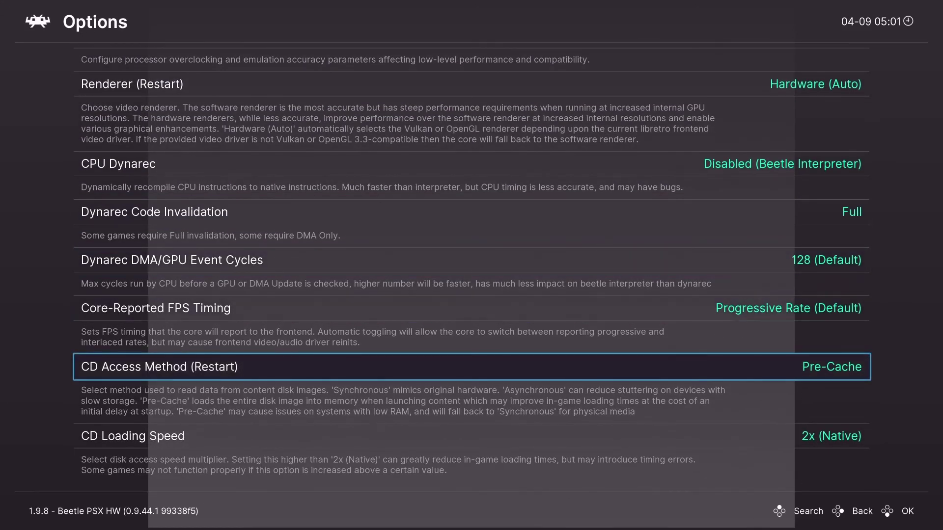
key("Return")
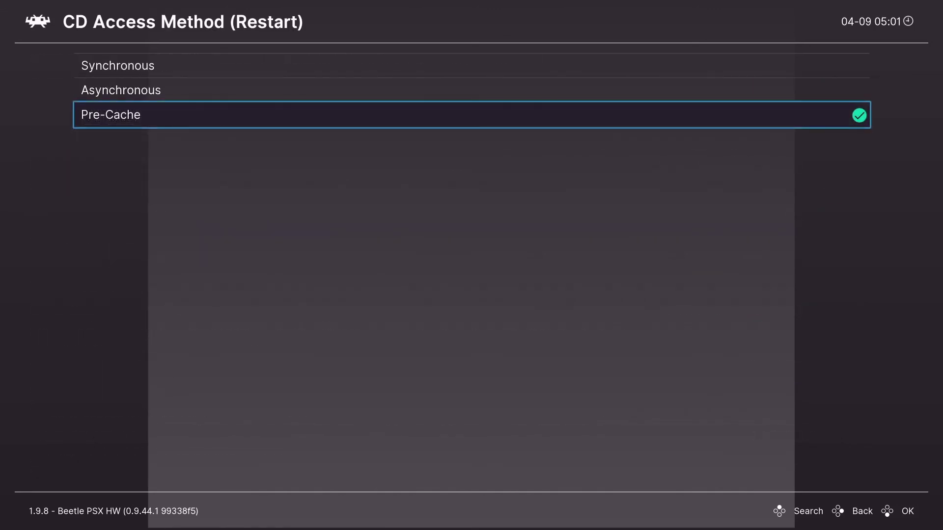
key("Return")
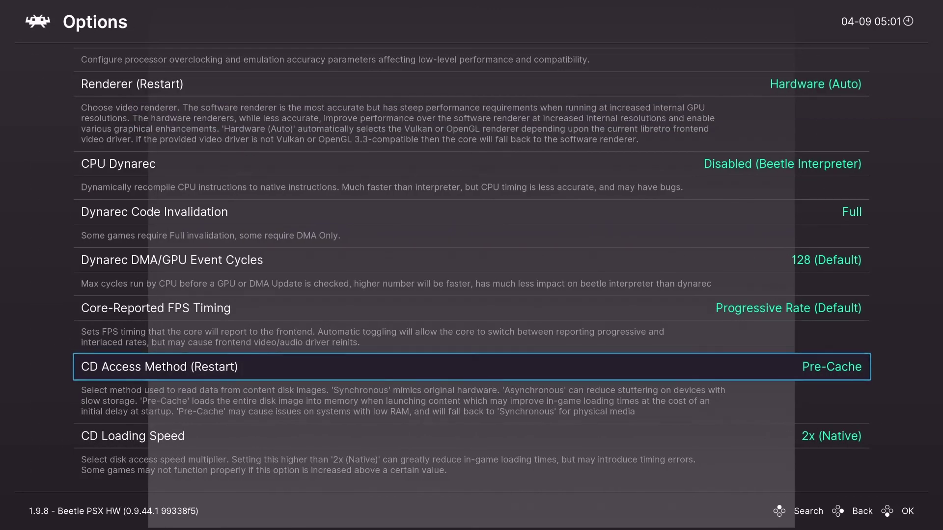